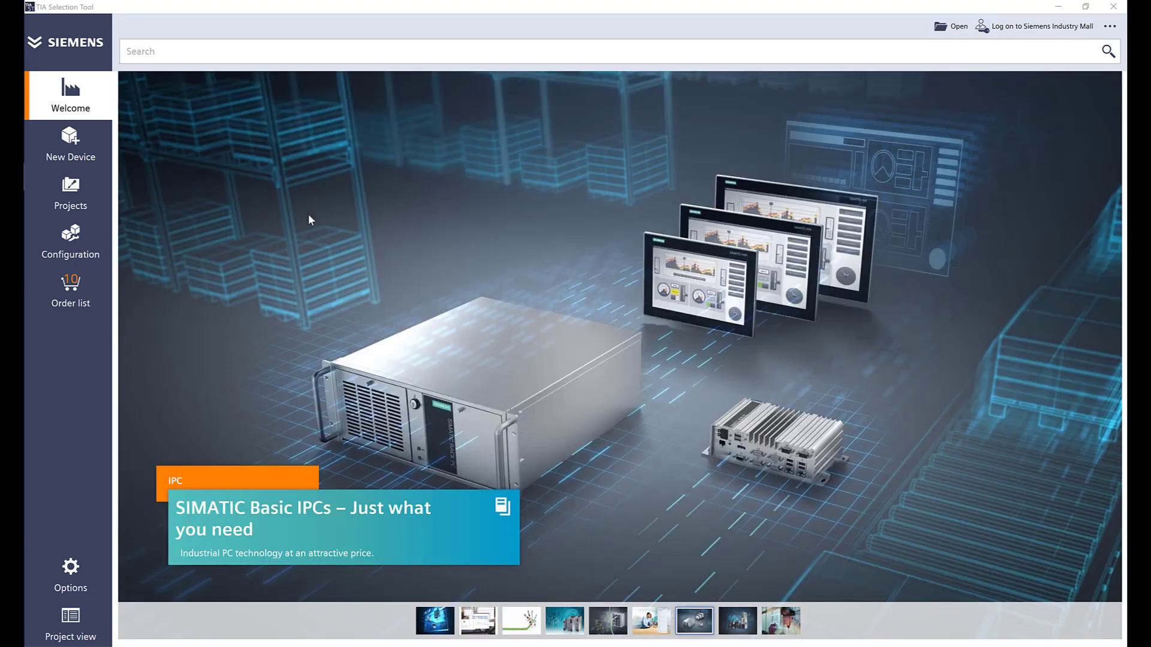
Step: Create a new device and choose SIMATIC S7-1500 from the Advanced Controller family
left_click(96, 148)
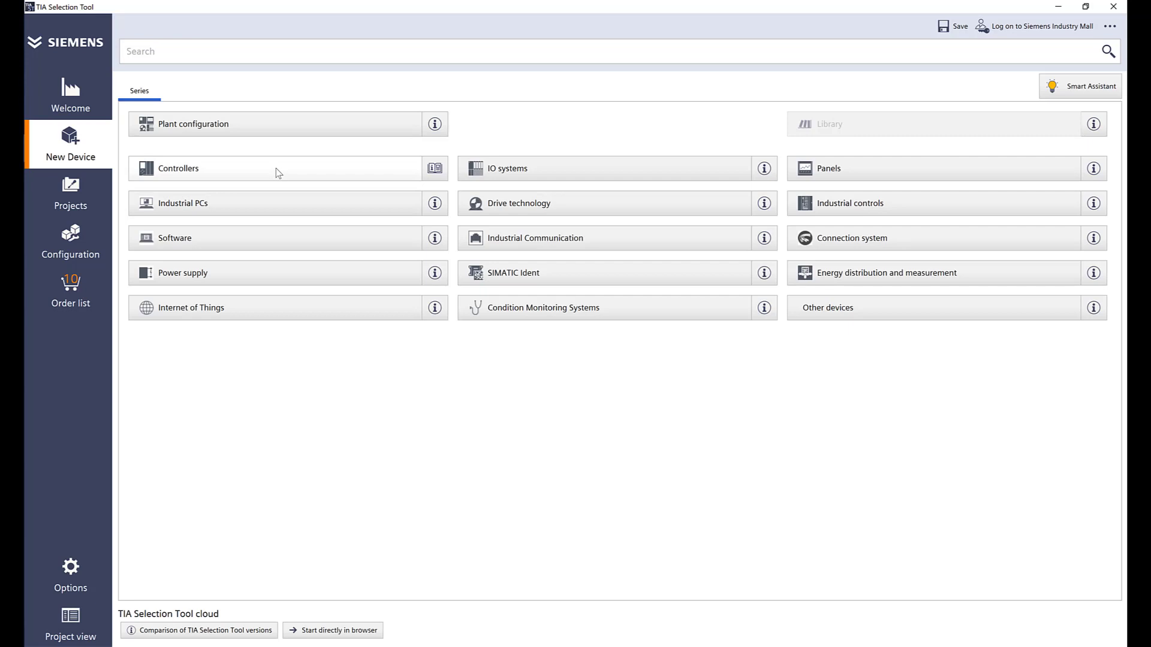
left_click(278, 173)
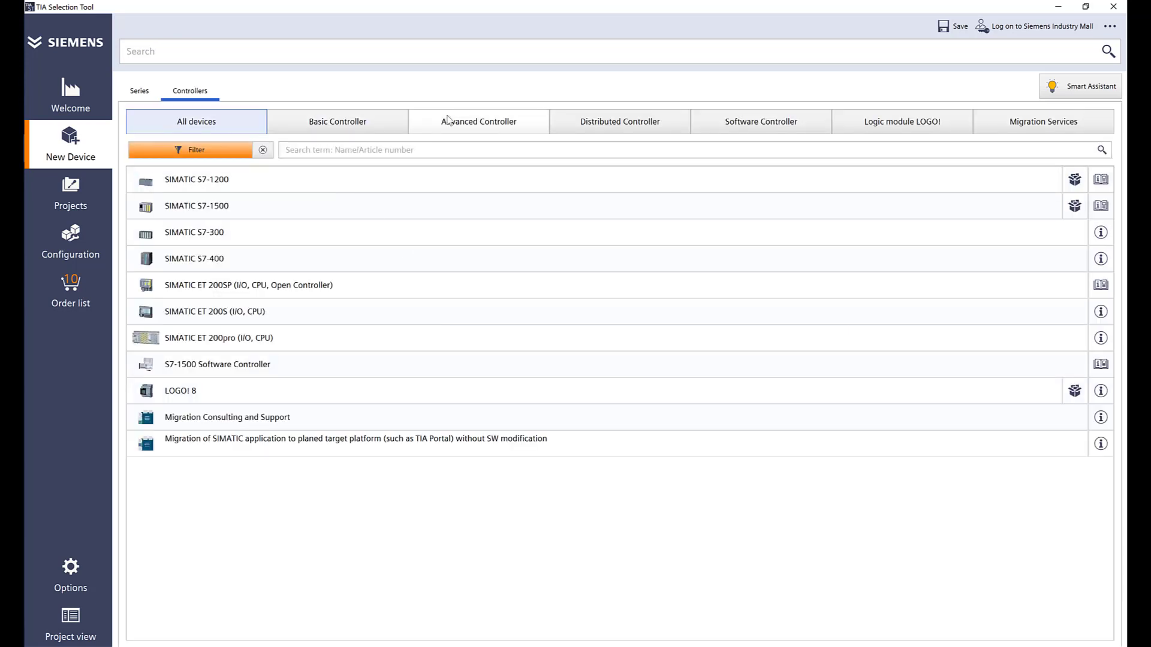
left_click(447, 122)
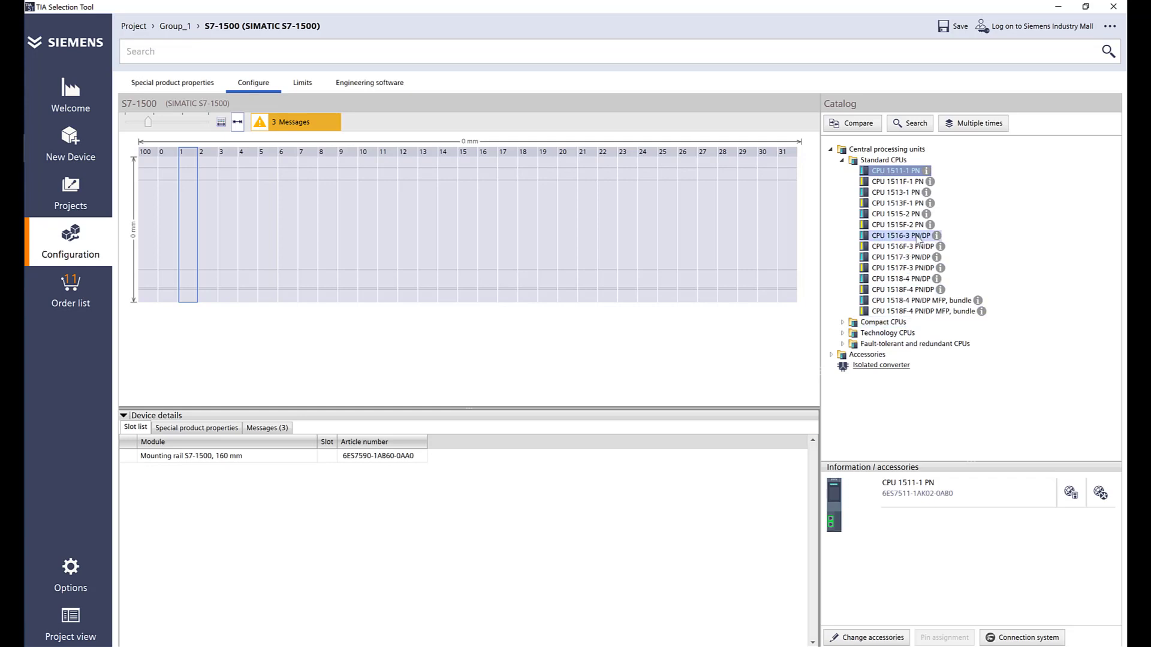
Step: Add CPU 1515-2 PN with the 256 MB memory card and OPC UA runtime option
double_click(906, 214)
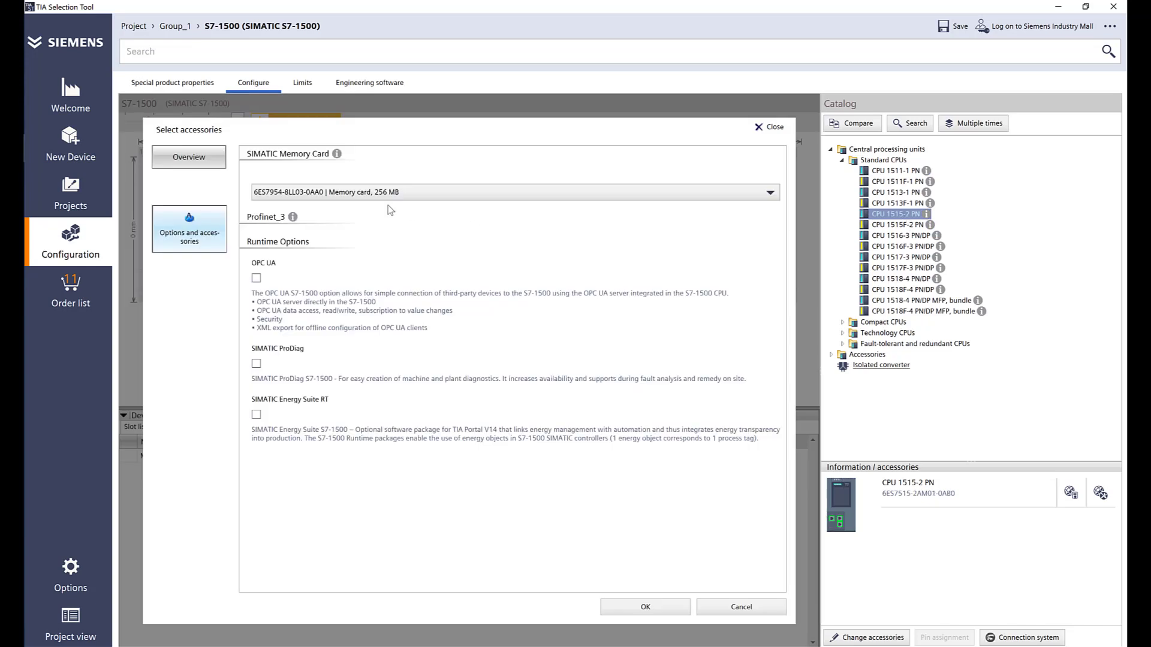
left_click(413, 198)
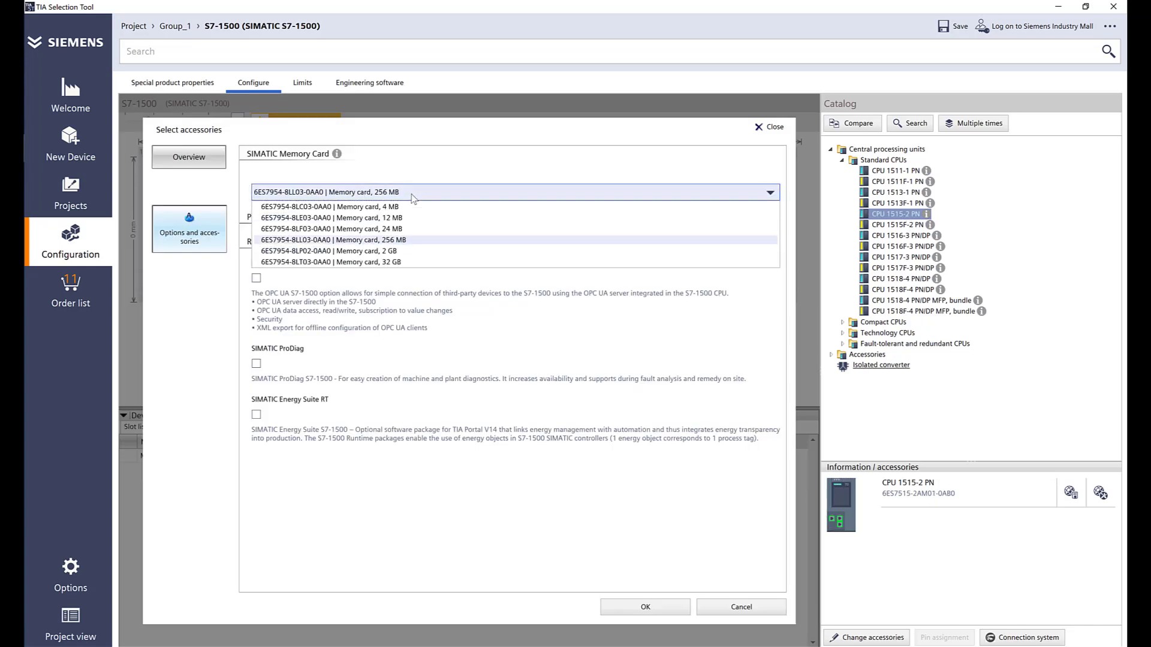
left_click(410, 241)
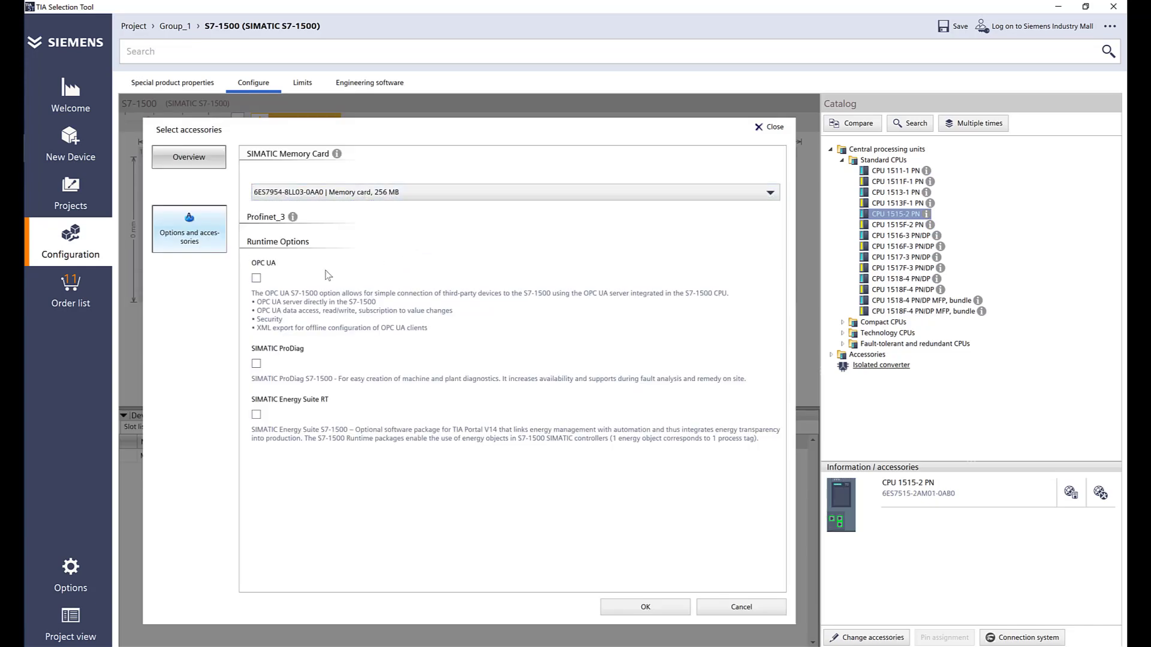
left_click(256, 278)
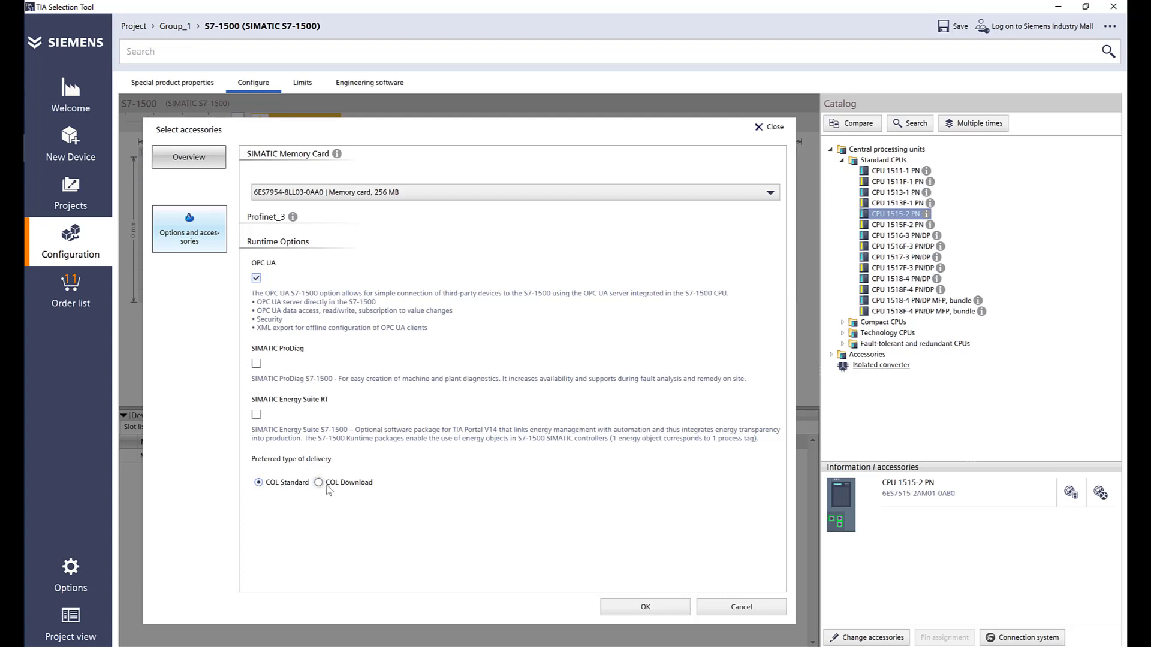
left_click(625, 606)
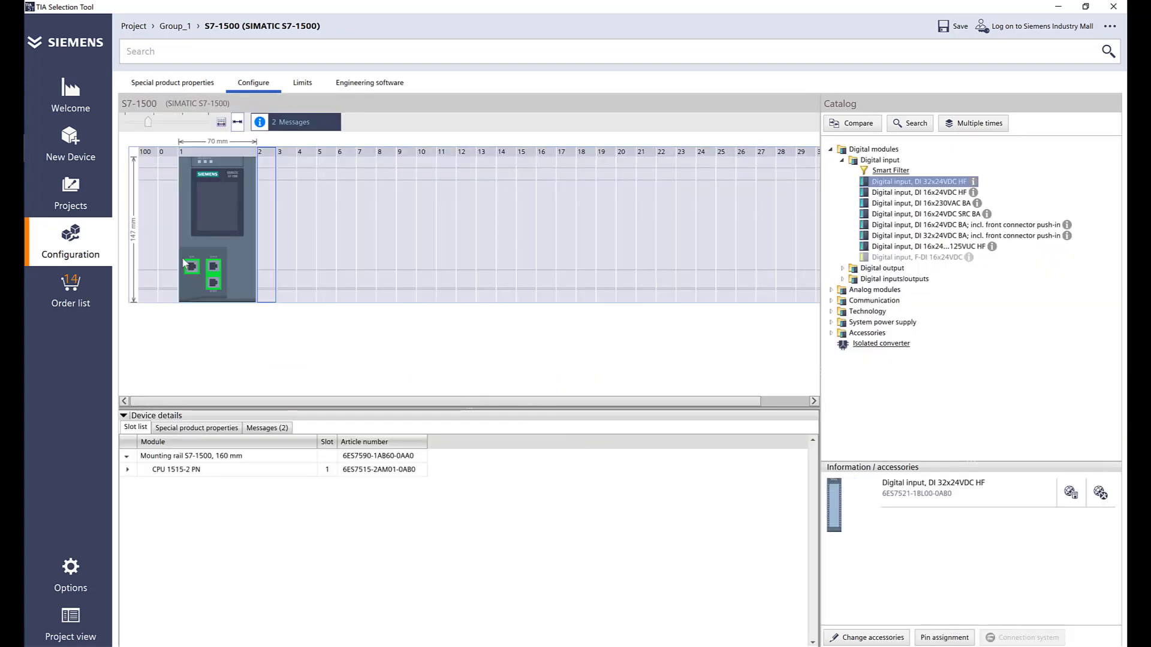
Step: Insert the PM 70W load power supply into slot 100, review the CPU, and select empty slot 2
left_click(150, 260)
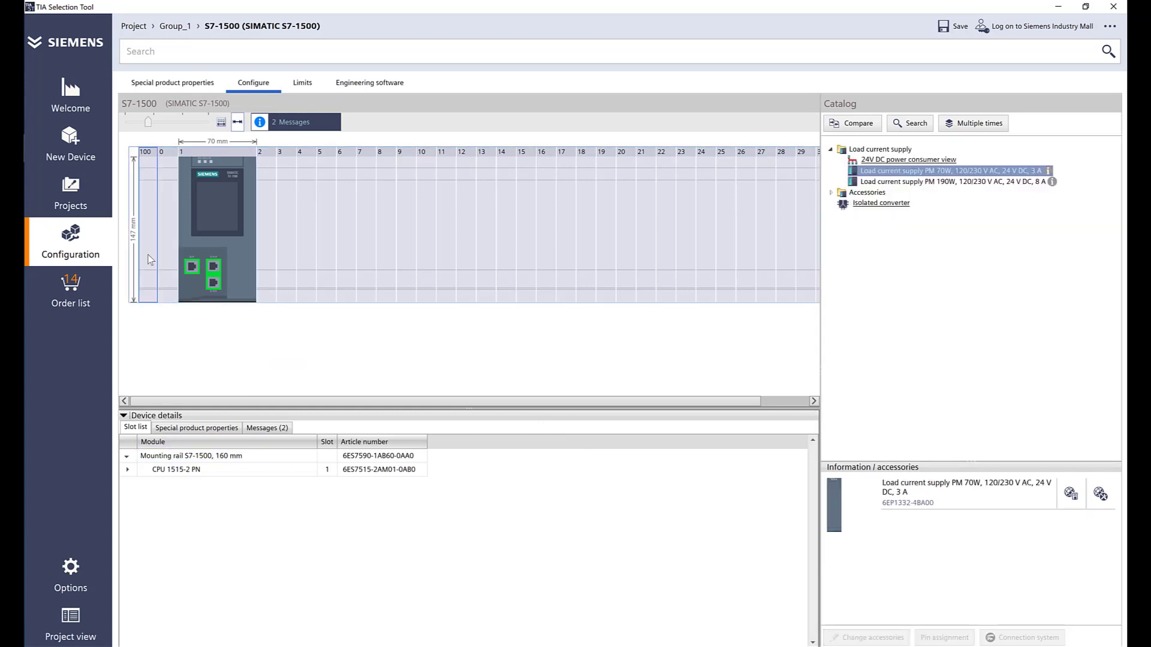
double_click(986, 173)
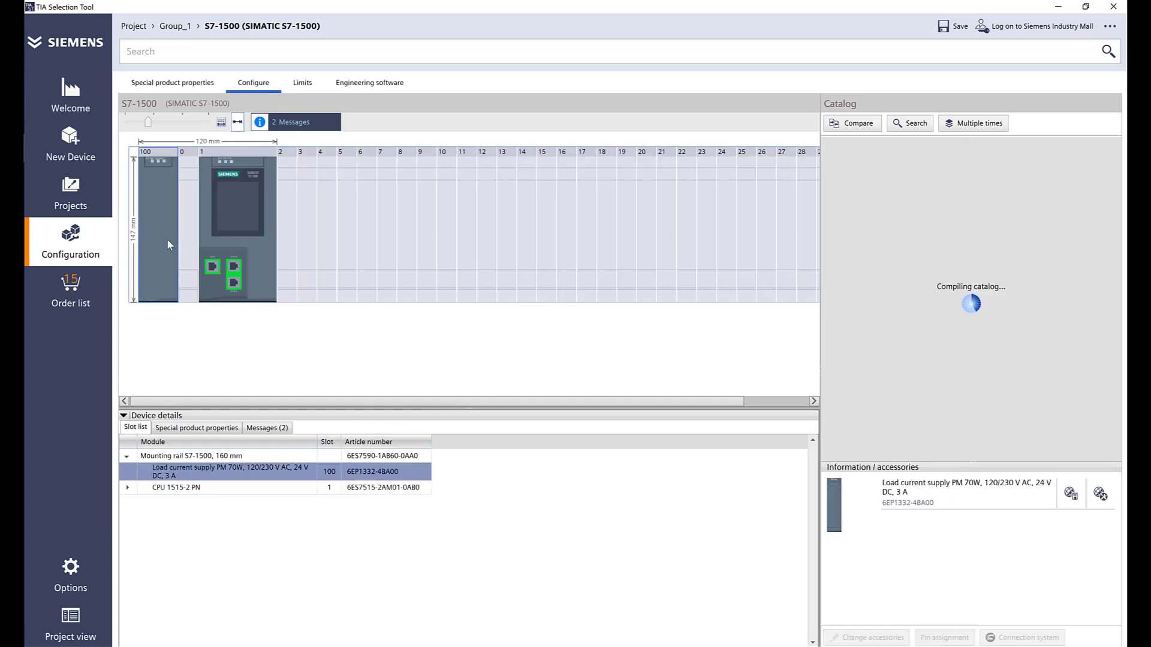
left_click(244, 247)
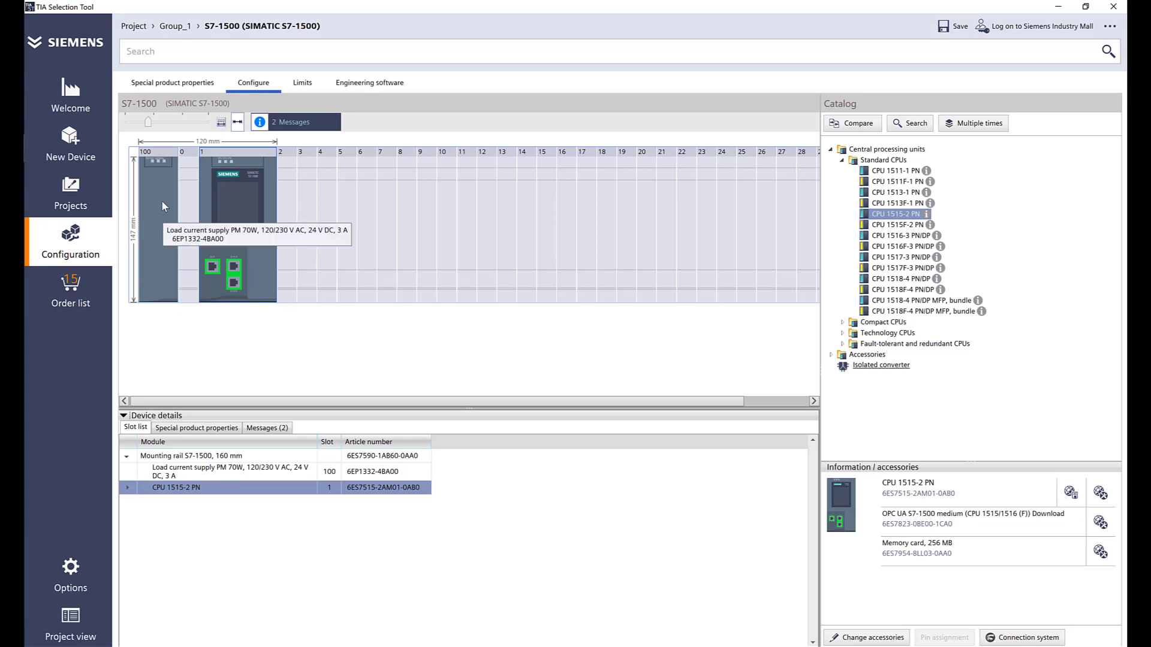
left_click(282, 192)
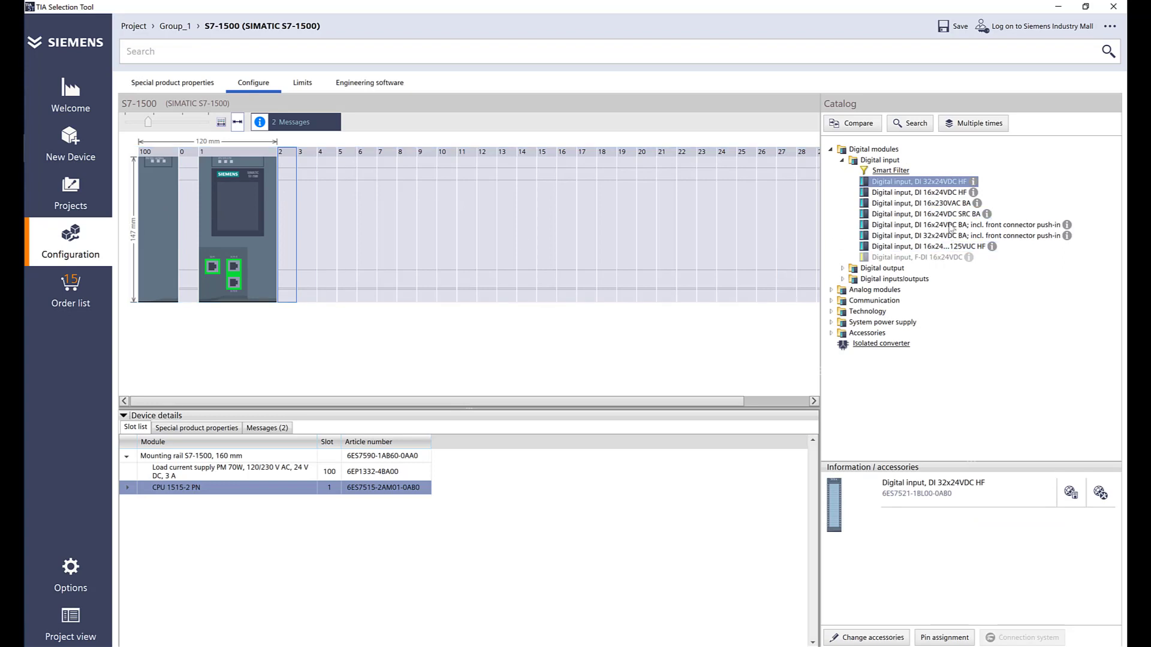
Step: Add the DI 32x24VDC HF module to slot 2 and pick the push-in front connector variant
double_click(952, 186)
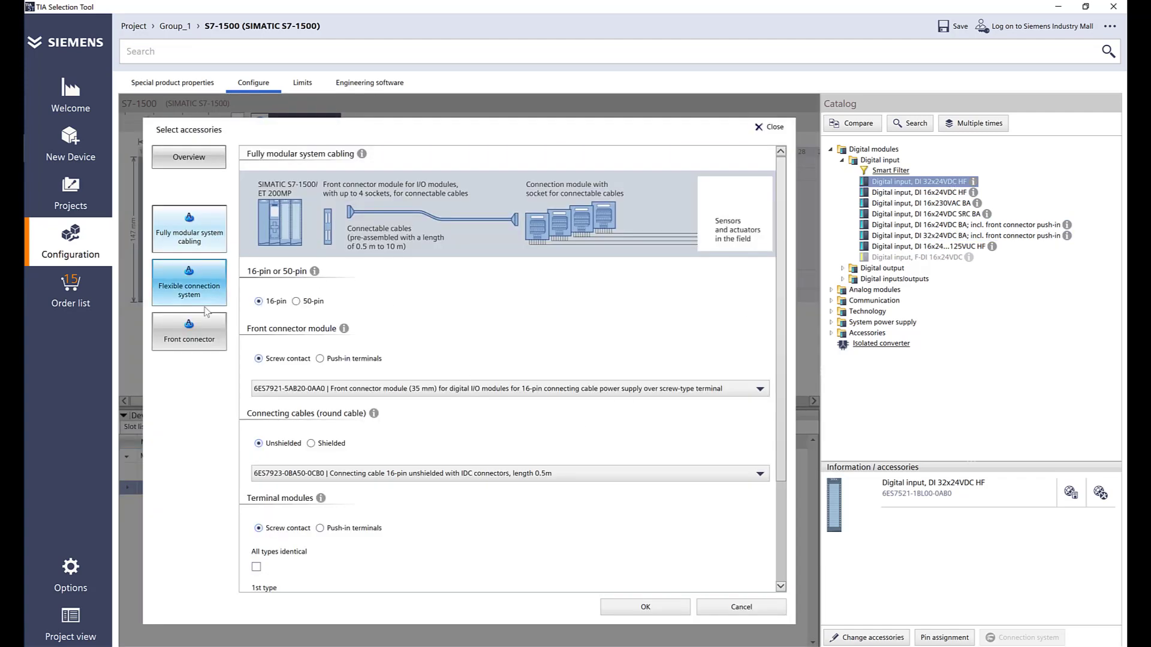
left_click(201, 341)
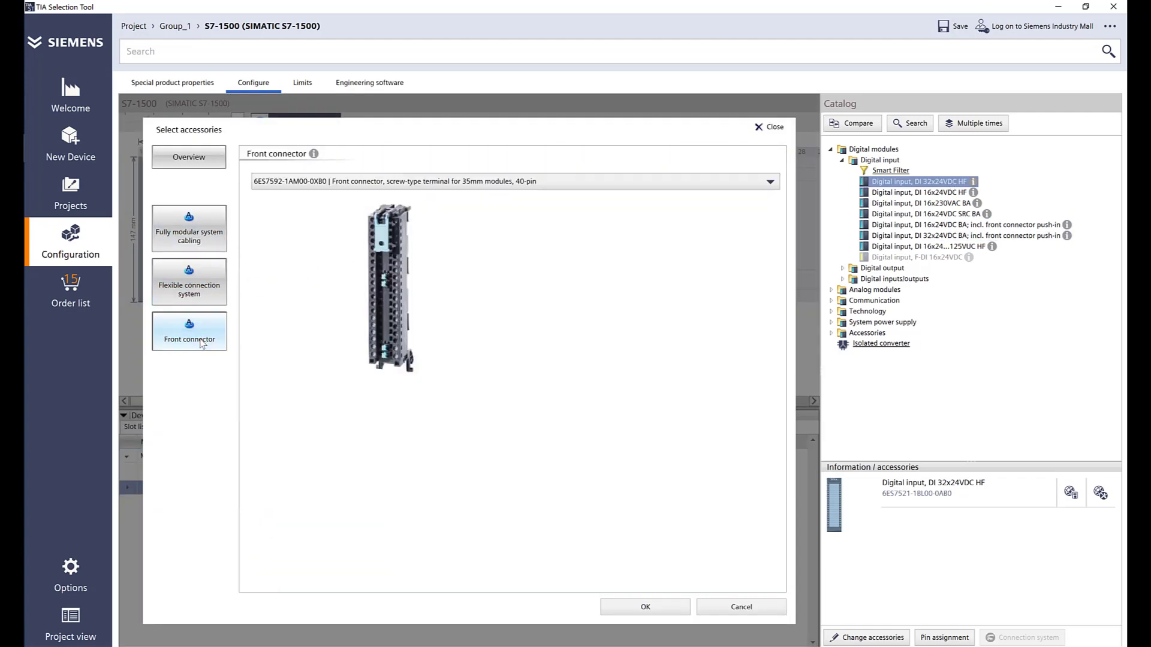
left_click(396, 185)
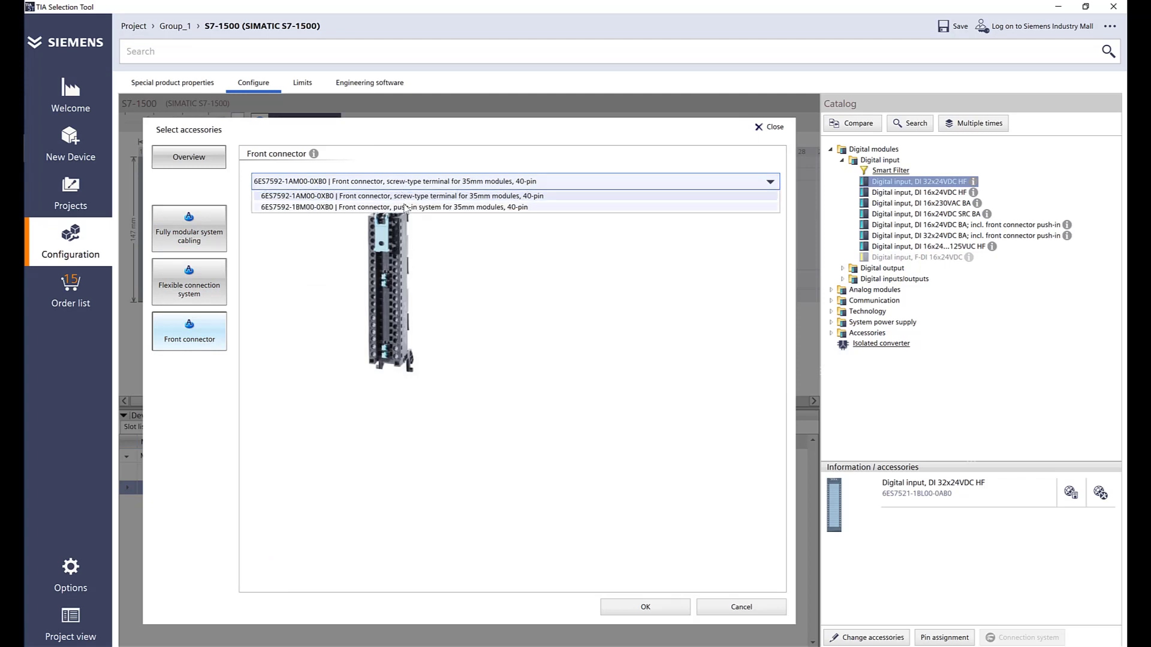
left_click(405, 207)
Step: Choose the UL/CSA screw-contact flexible connection with a 6.5 m connector length
left_click(199, 290)
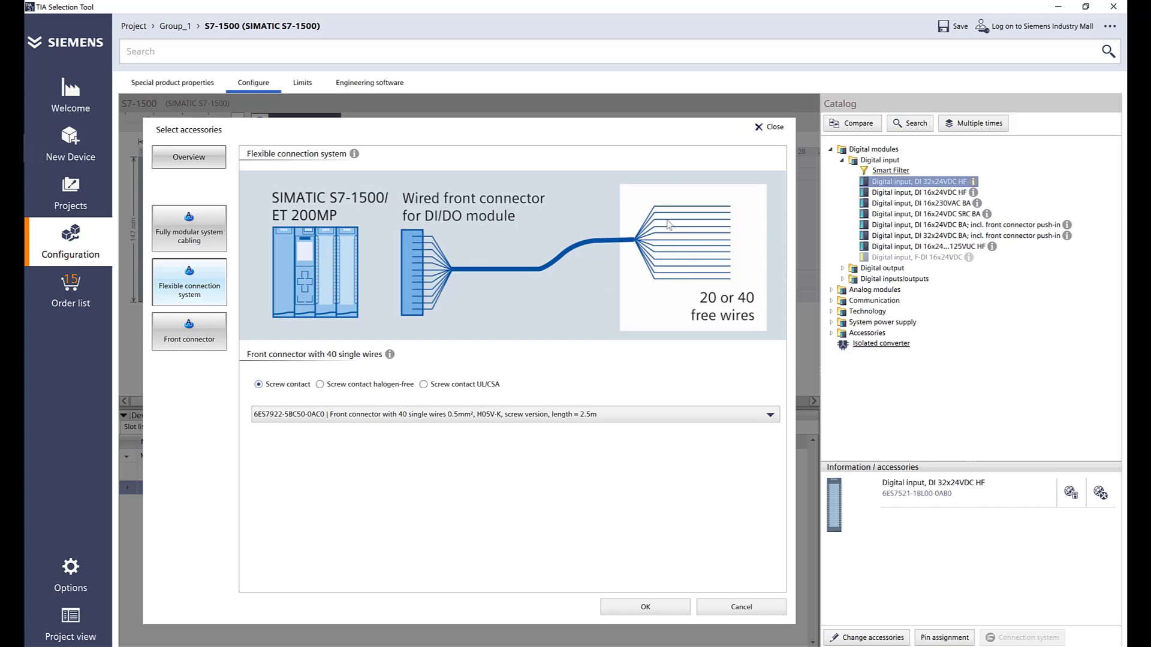
left_click(319, 384)
left_click(424, 384)
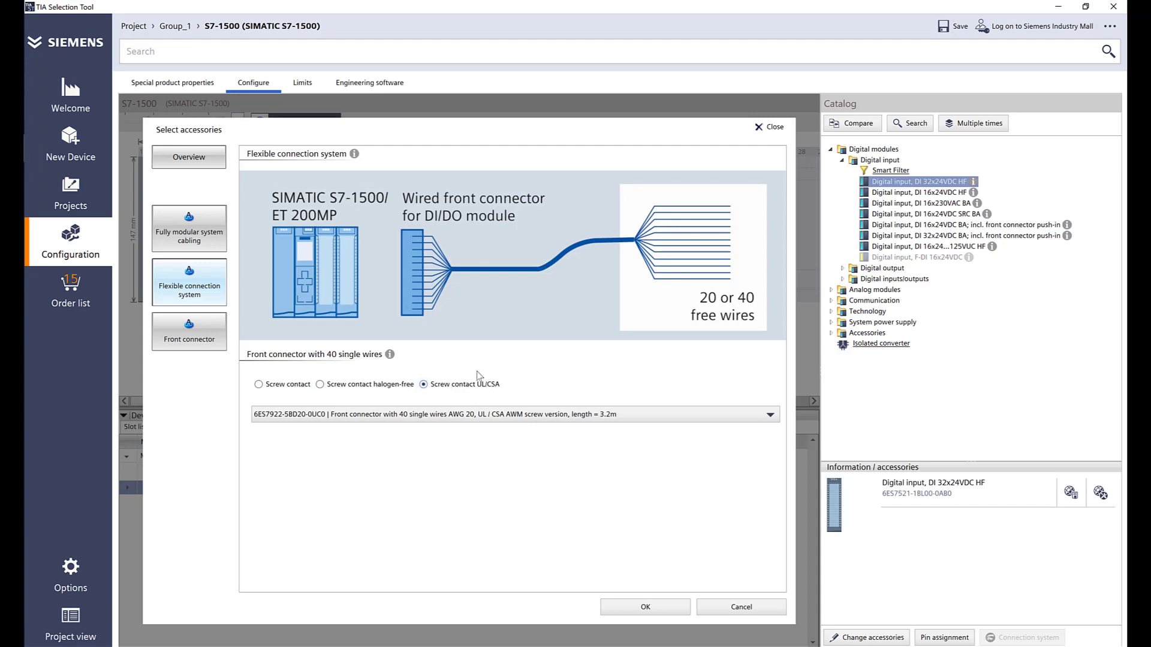
left_click(503, 415)
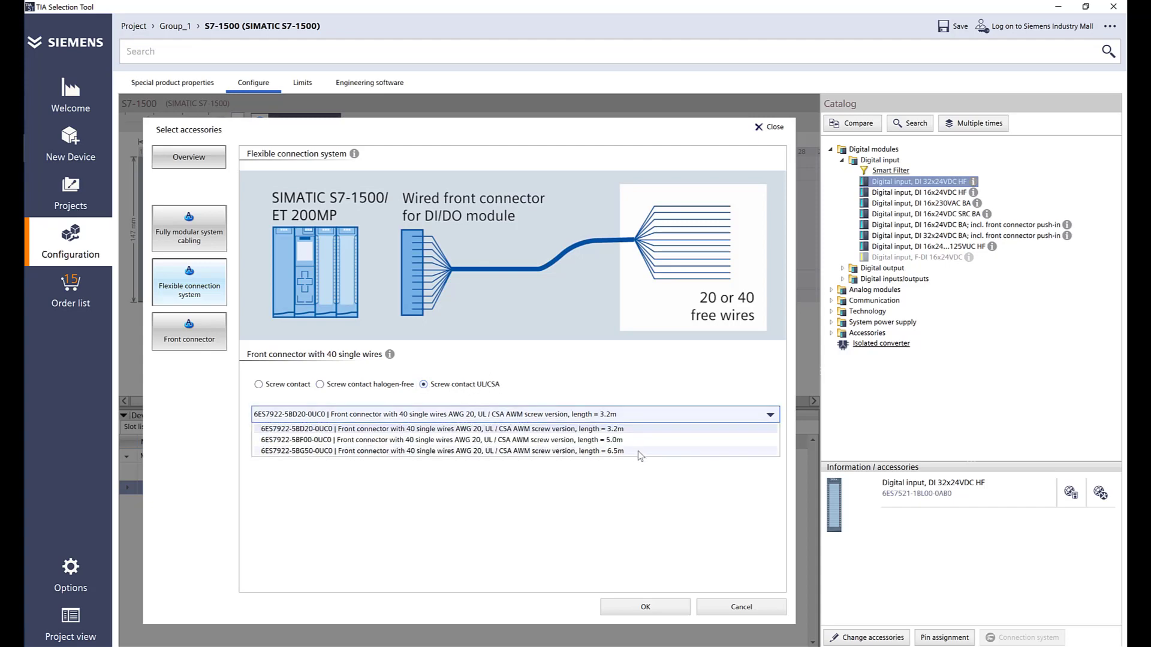
left_click(639, 453)
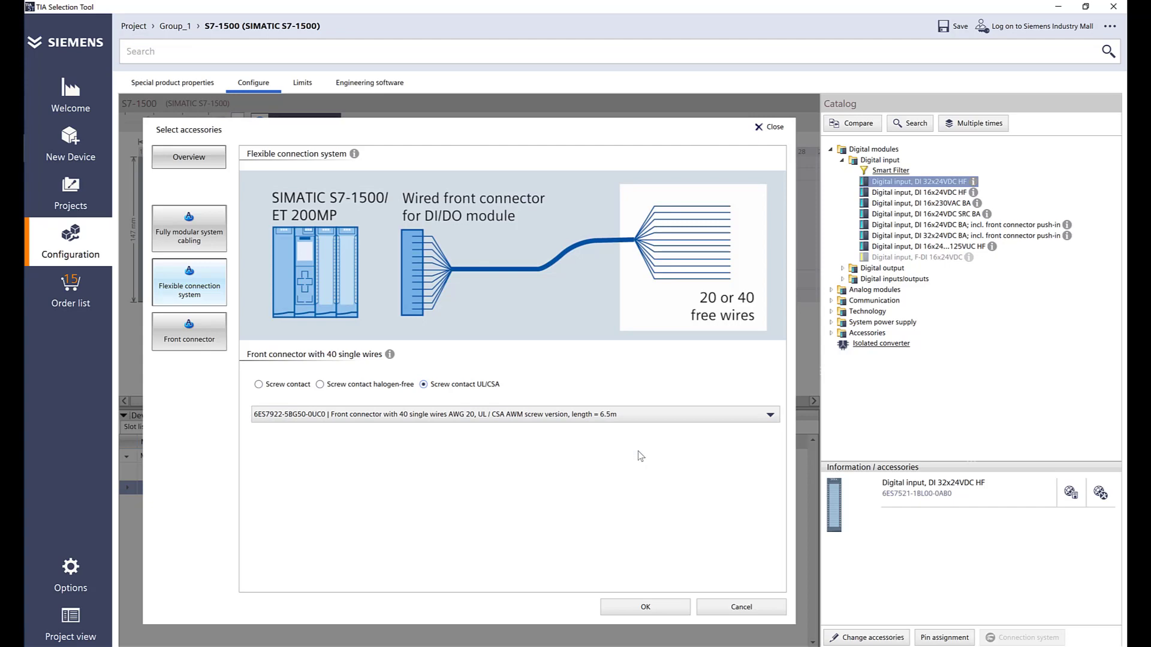
Step: Set fully modular cabling to 50-pin with push-in terminals and a TP1 LED terminal module
left_click(219, 246)
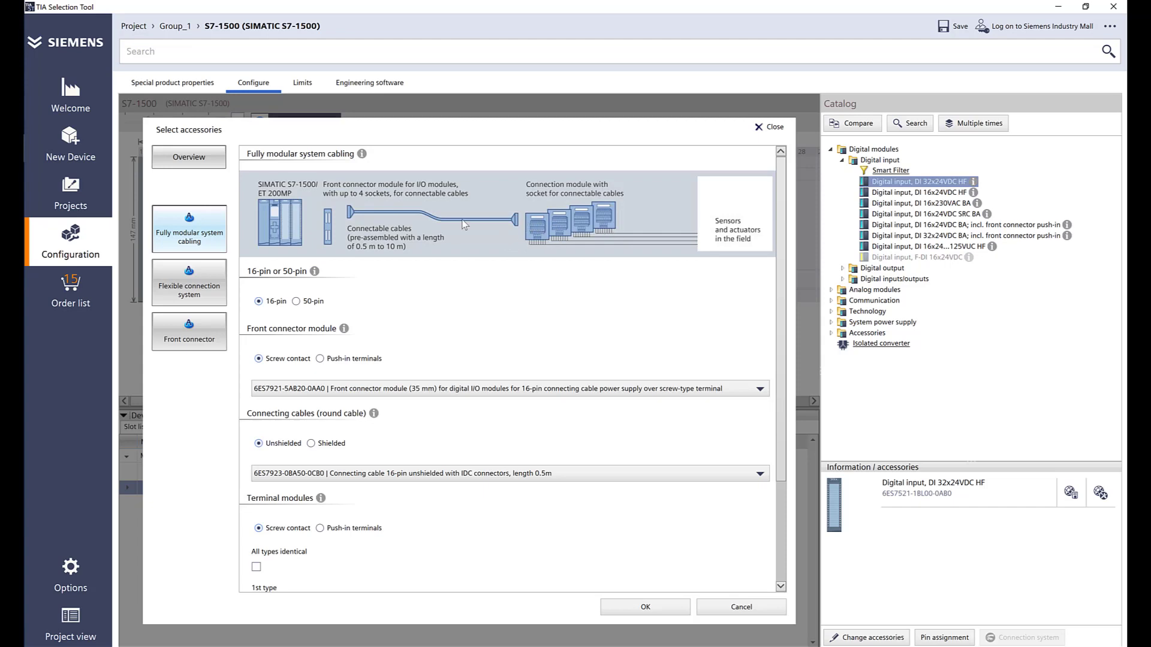
left_click(296, 301)
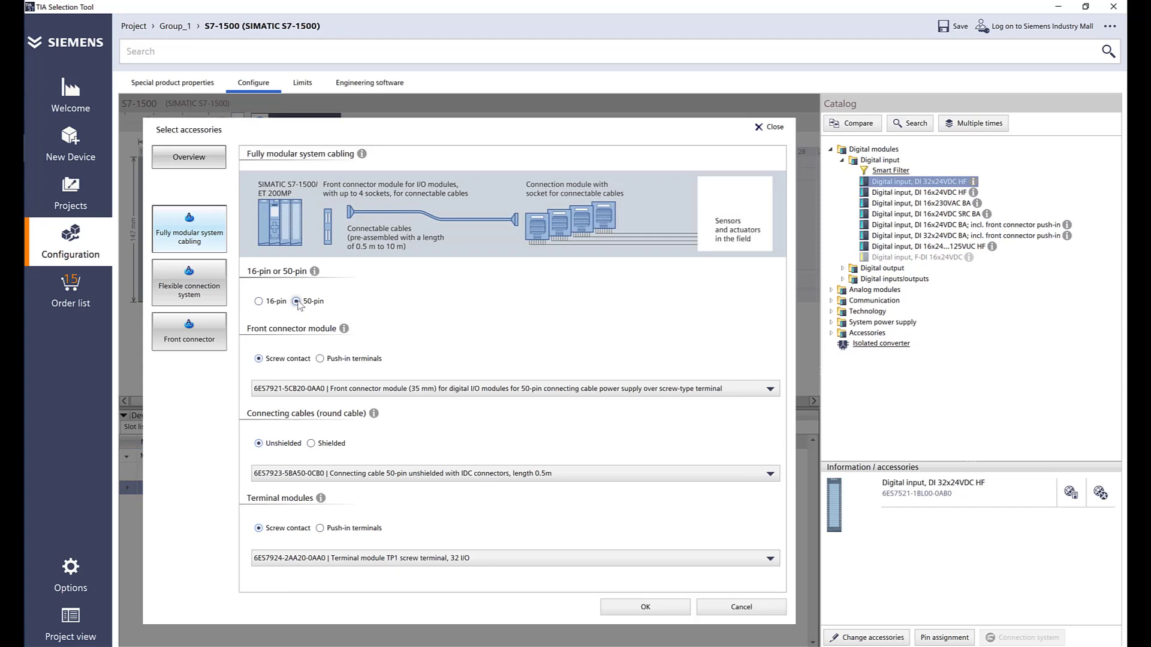
left_click(320, 359)
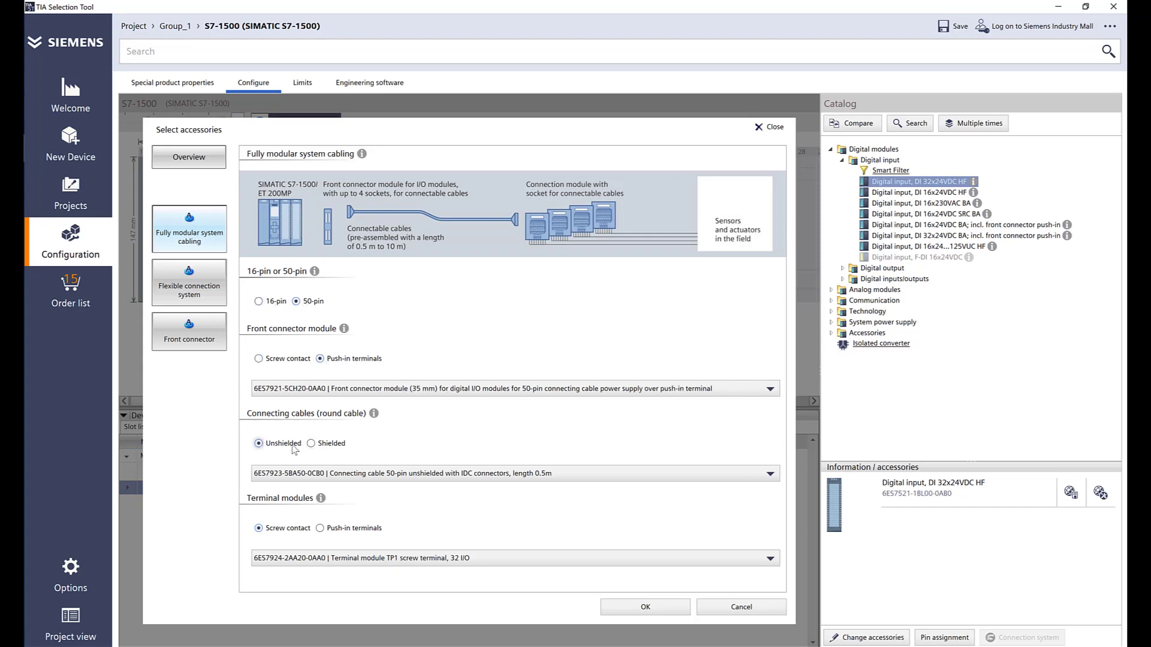
left_click(331, 531)
left_click(495, 559)
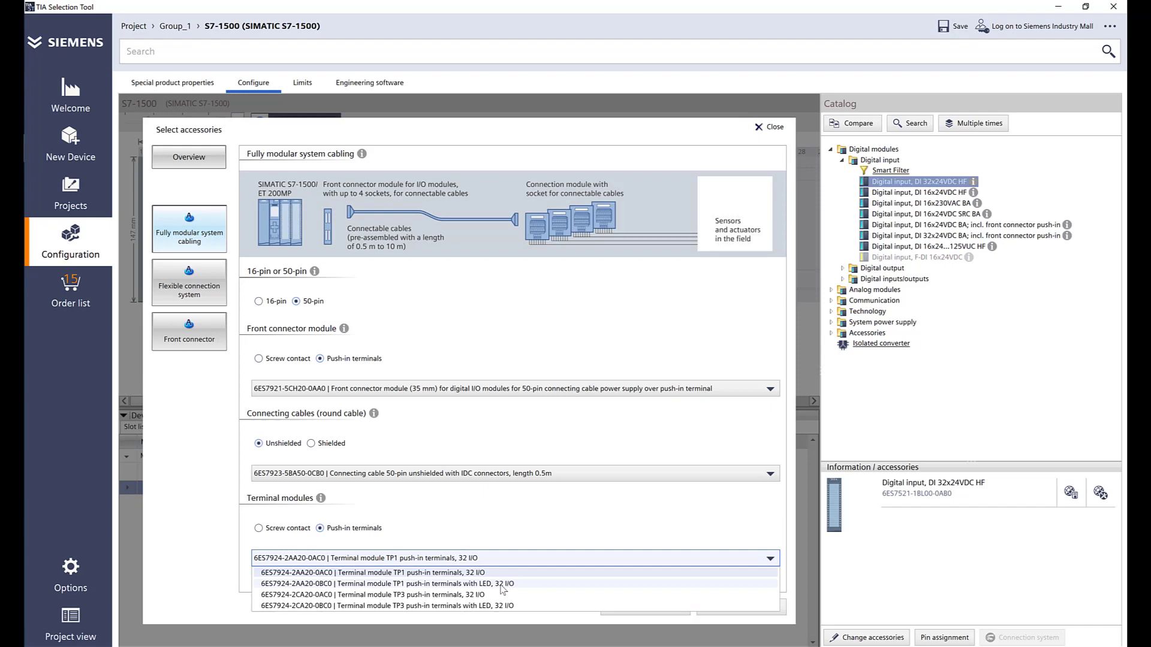
left_click(502, 584)
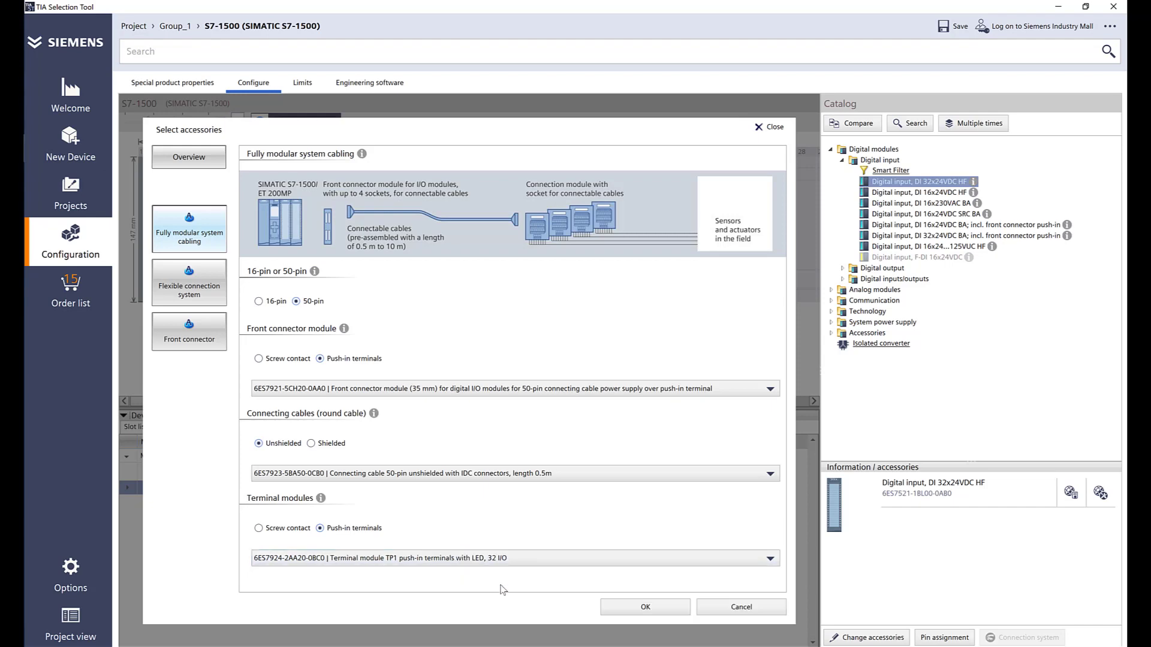
left_click(637, 609)
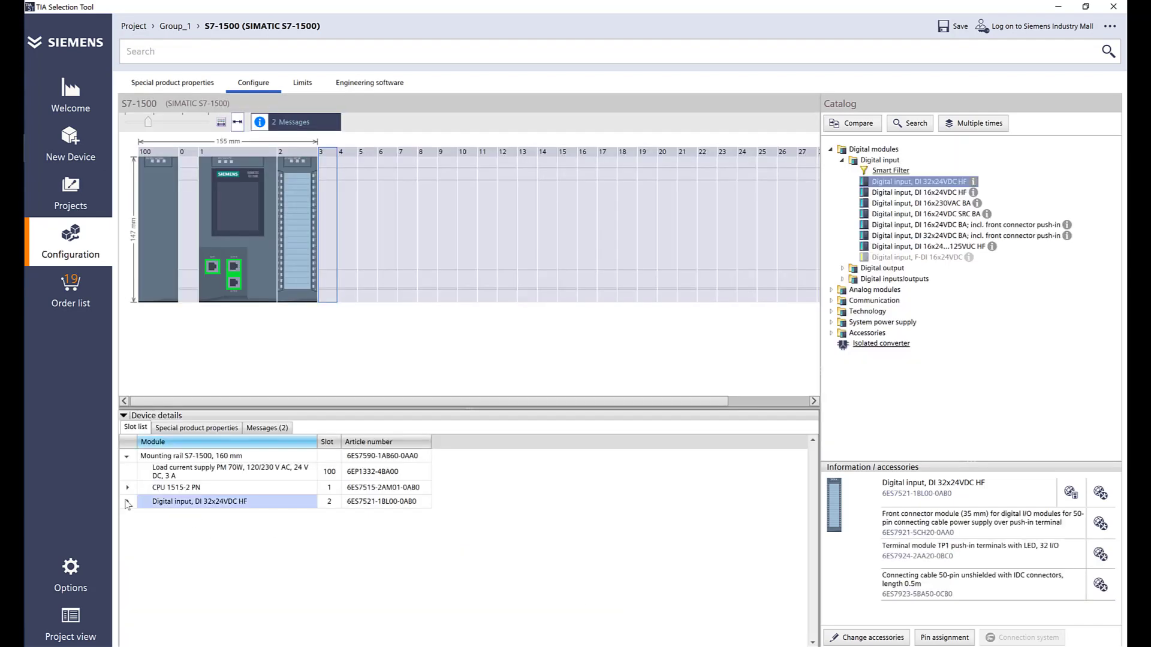
Step: Expand the slot 2 module and inspect its terminal module, cable and front connector entries
left_click(126, 502)
left_click(189, 522)
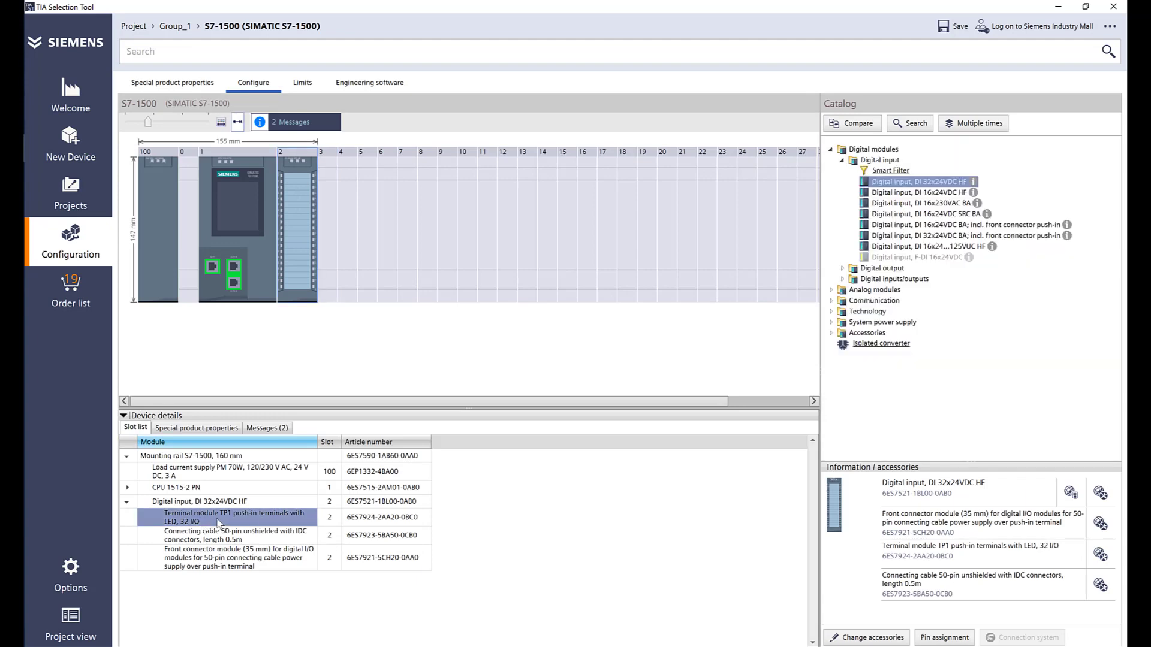
left_click(255, 541)
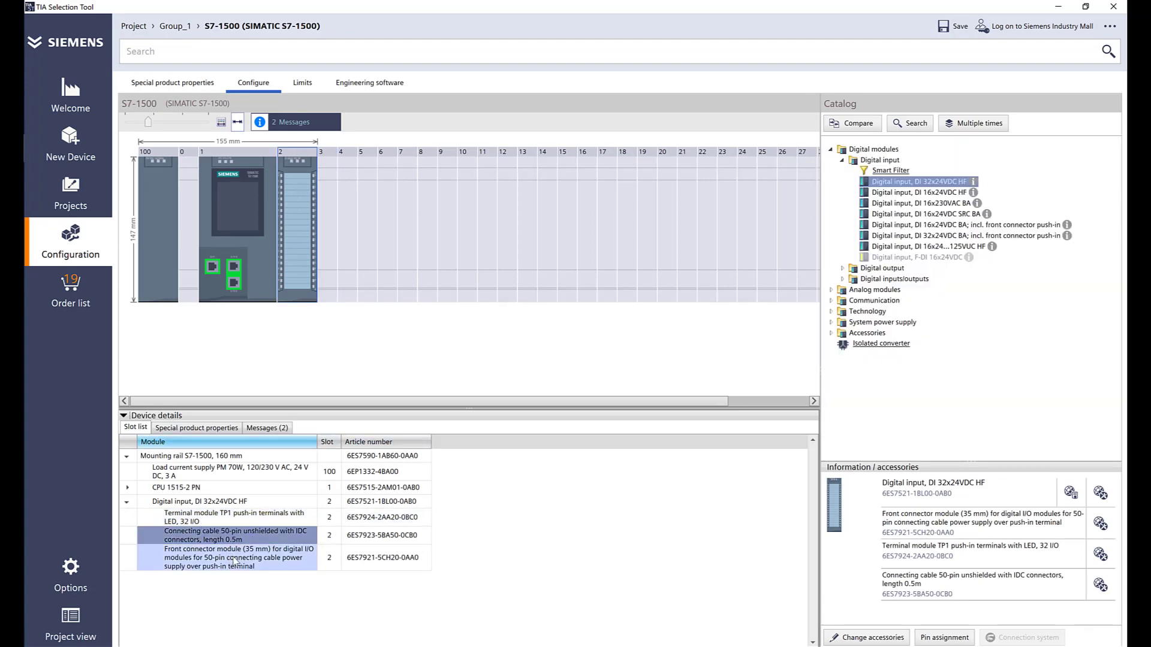
left_click(206, 563)
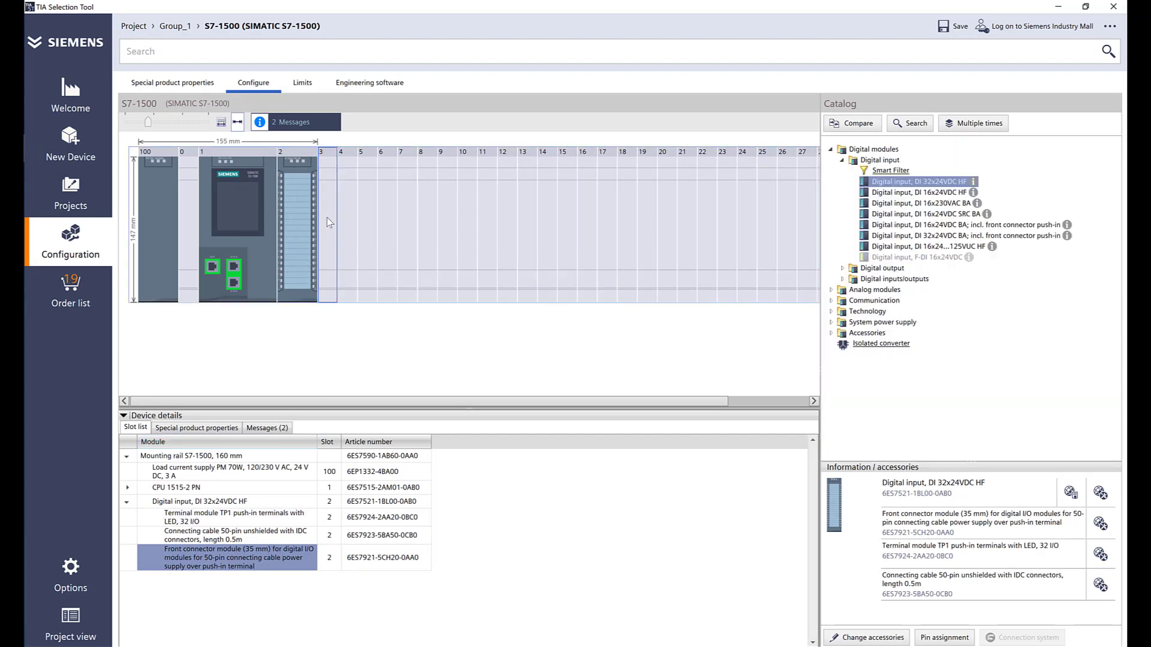
Step: Add DQ 32x24VDC/0.5A HF to slot 3 with a 5.0 m UL/CSA screw-contact connector
left_click(842, 268)
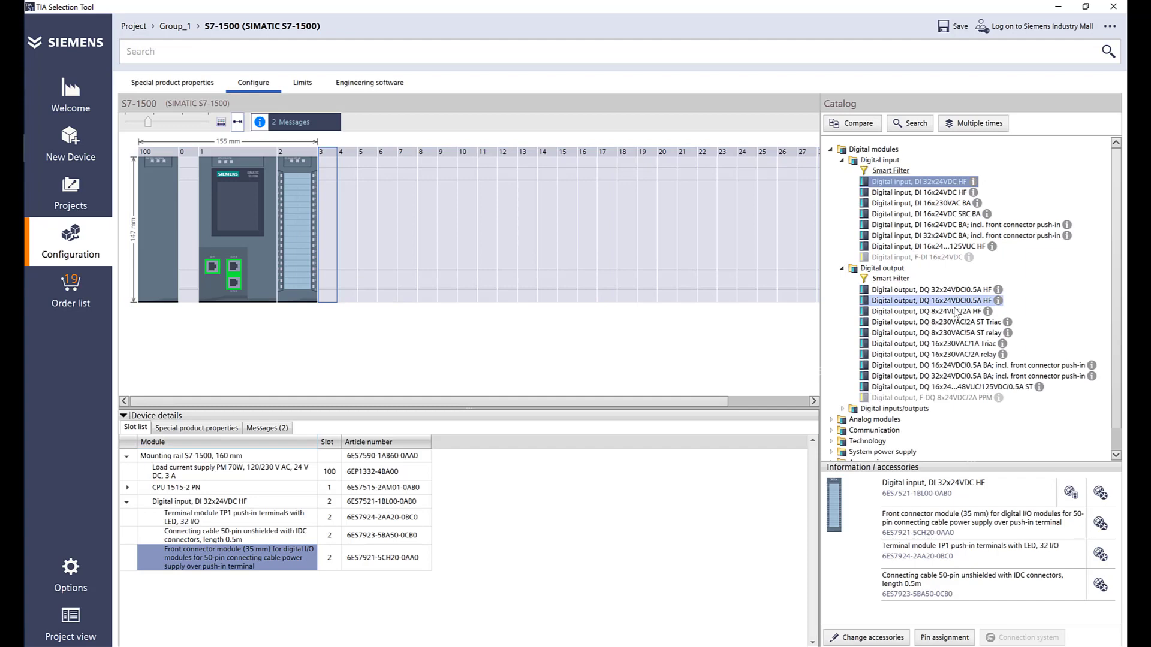
left_click(971, 291)
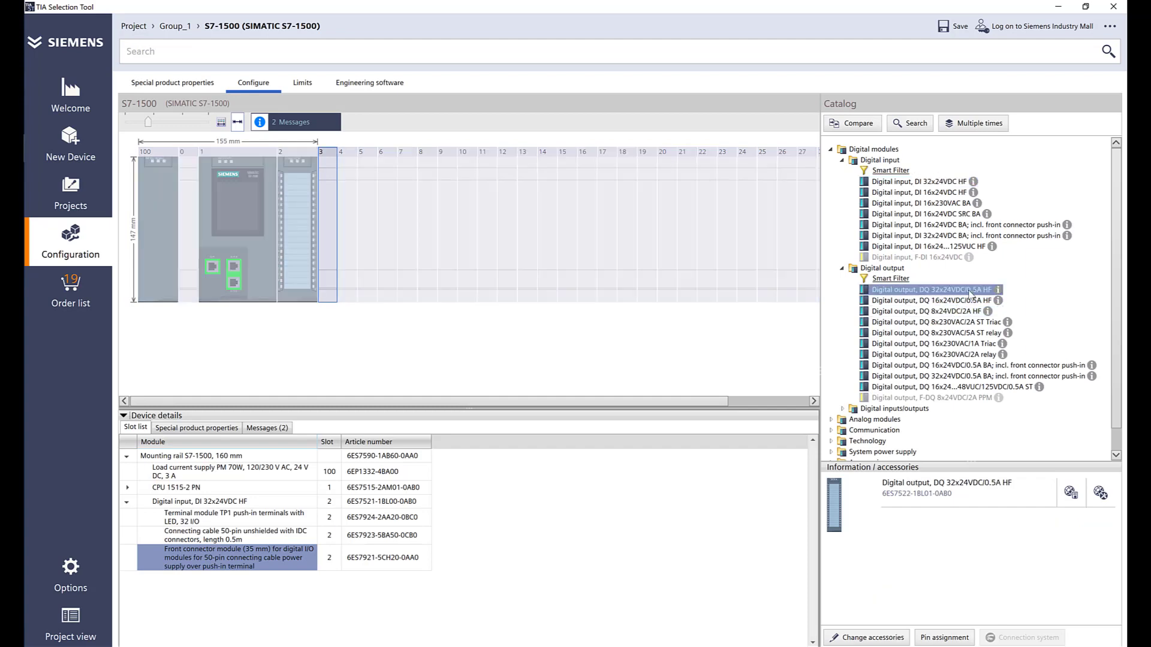
double_click(971, 291)
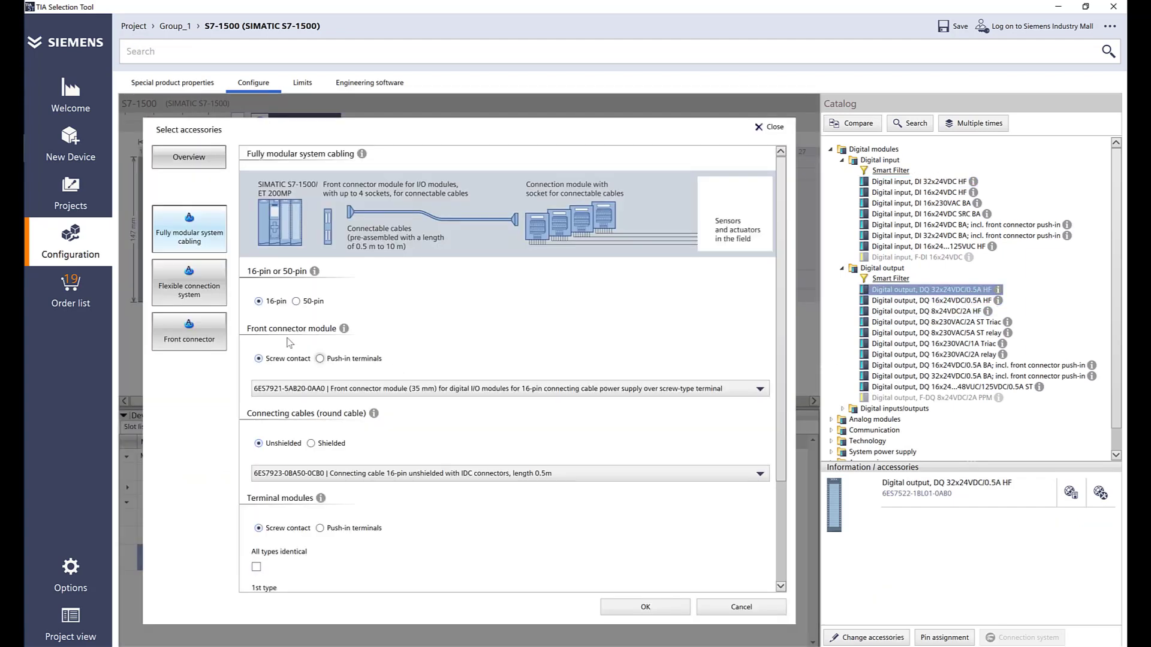
left_click(213, 293)
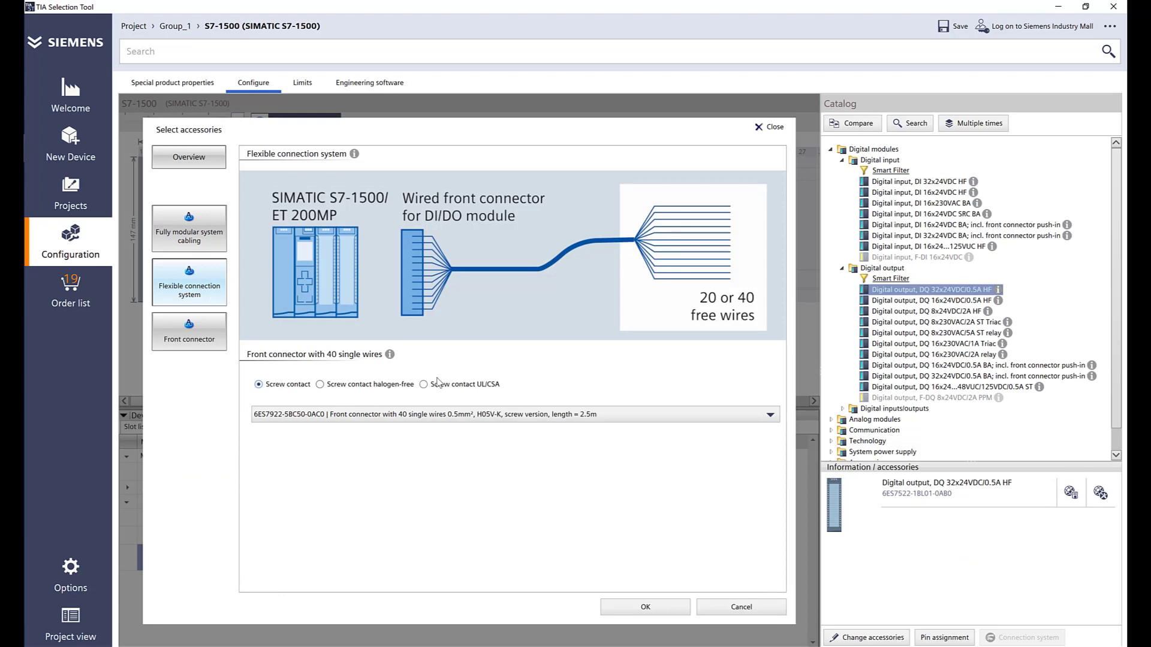
left_click(439, 384)
left_click(531, 415)
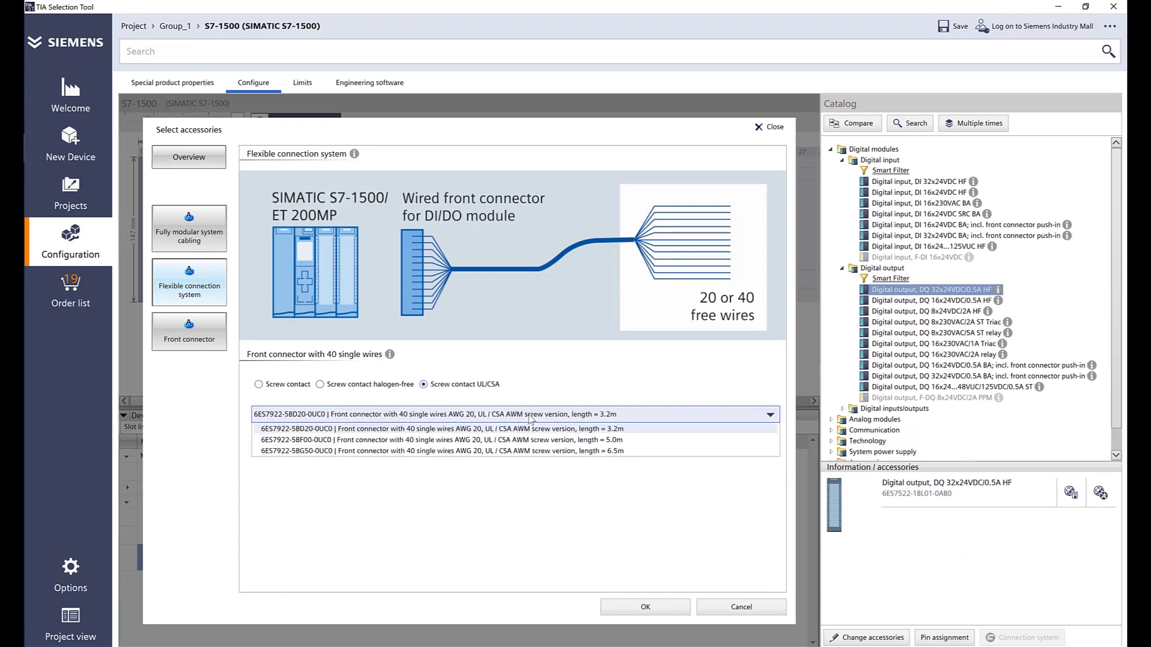
left_click(604, 440)
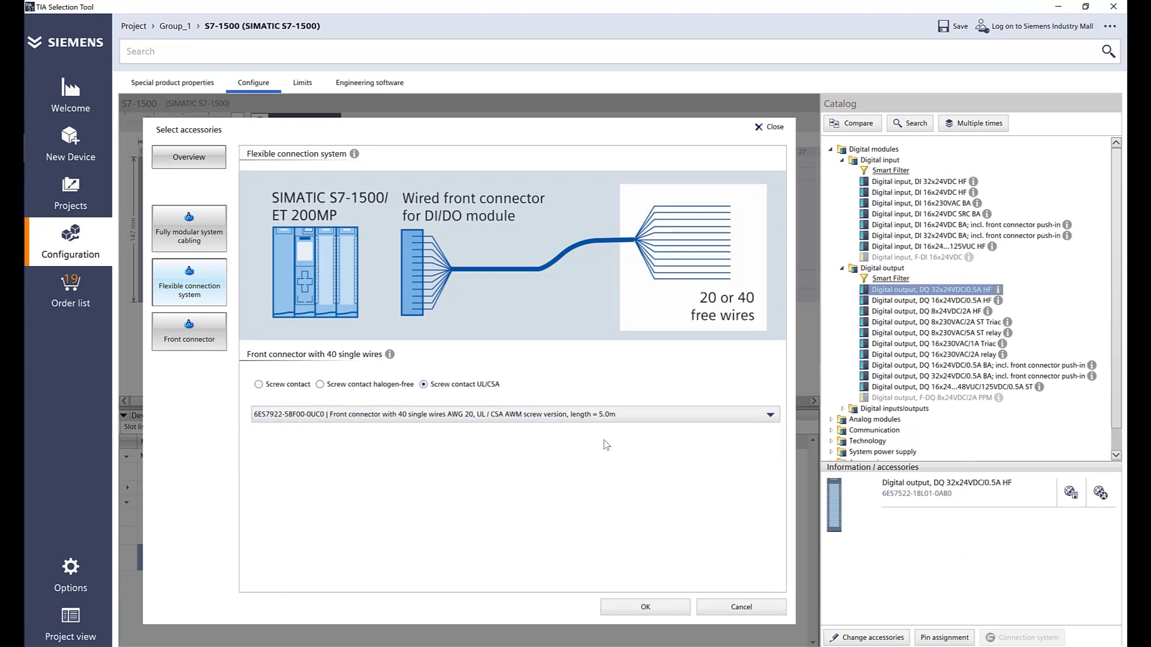
left_click(651, 607)
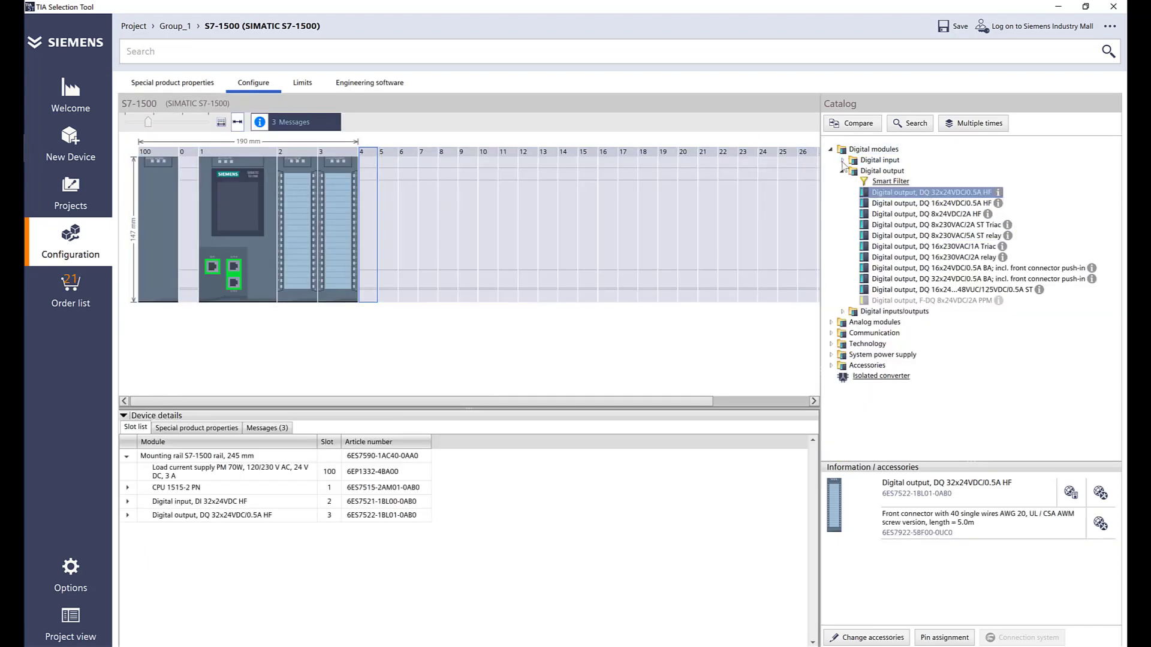
Step: Drag the DI/DQ 16x24VDC/16xDC24V/0.5A BA module into rack slot 4
left_click(842, 172)
left_click(843, 192)
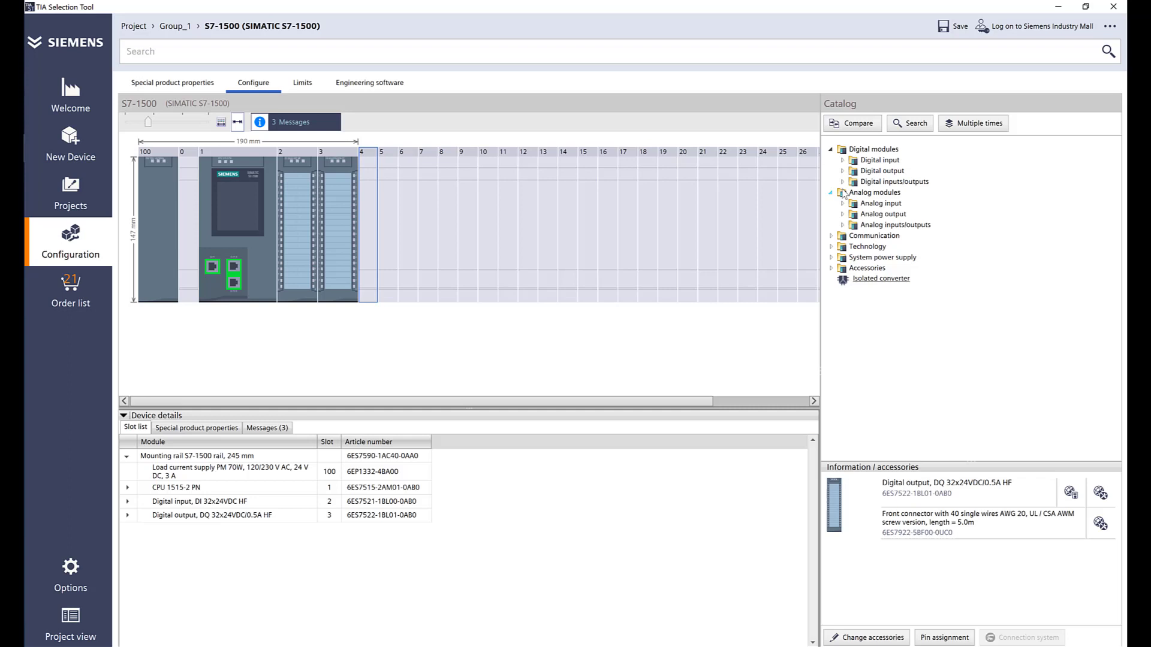
left_click(842, 182)
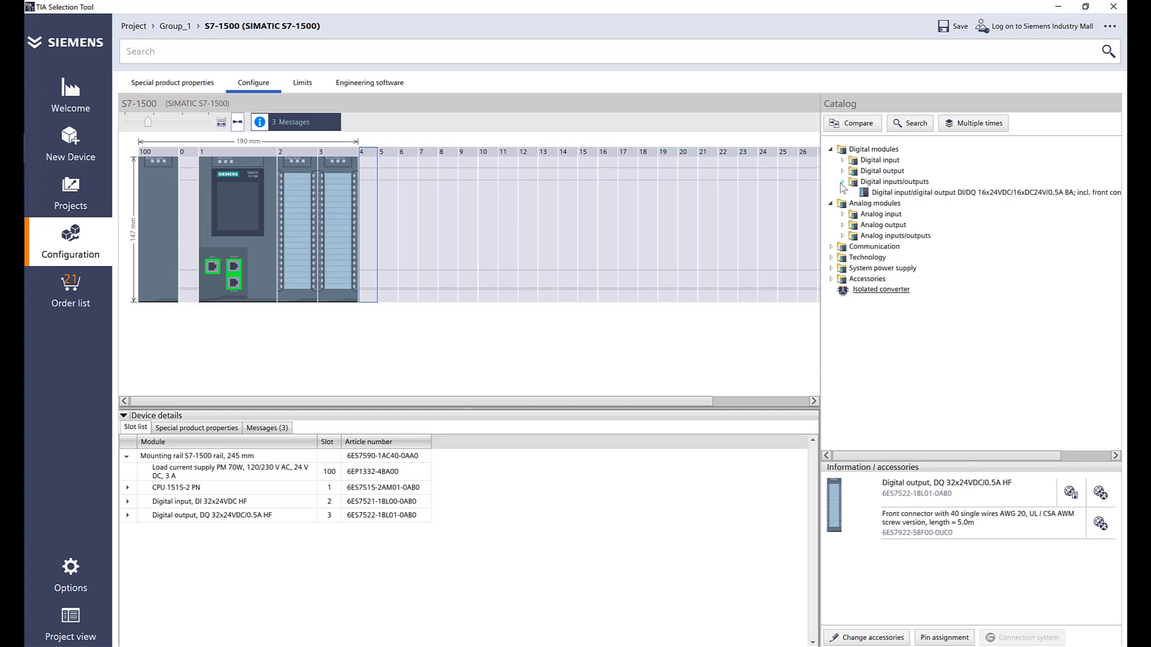
left_click(954, 194)
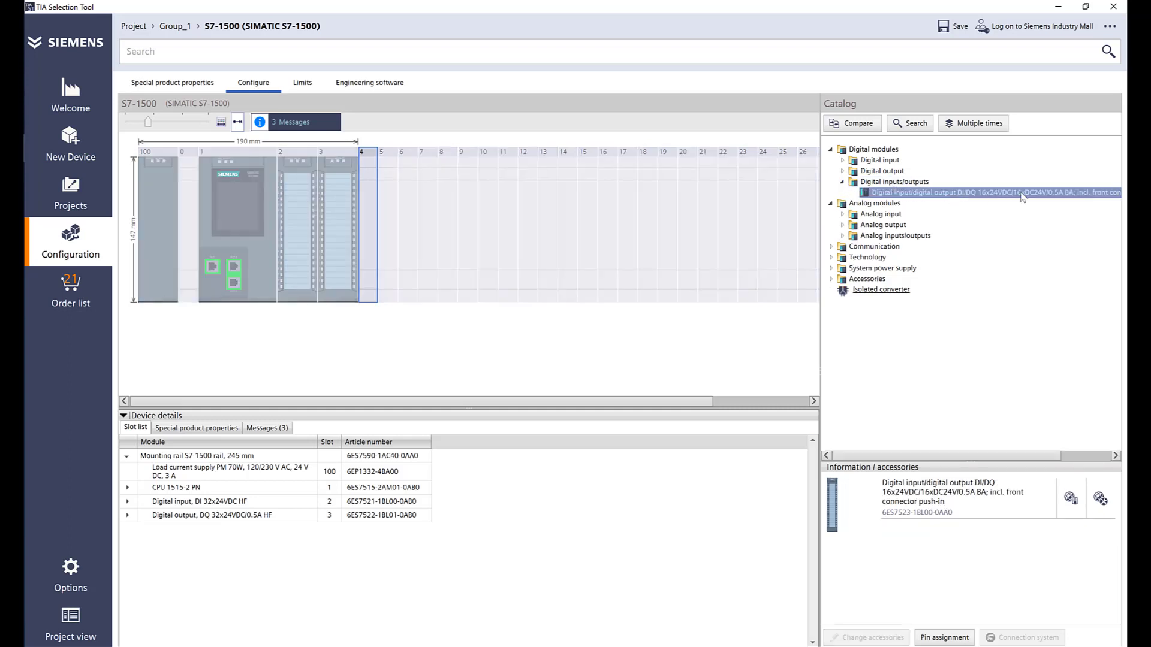
left_click_drag(1023, 197, 375, 233)
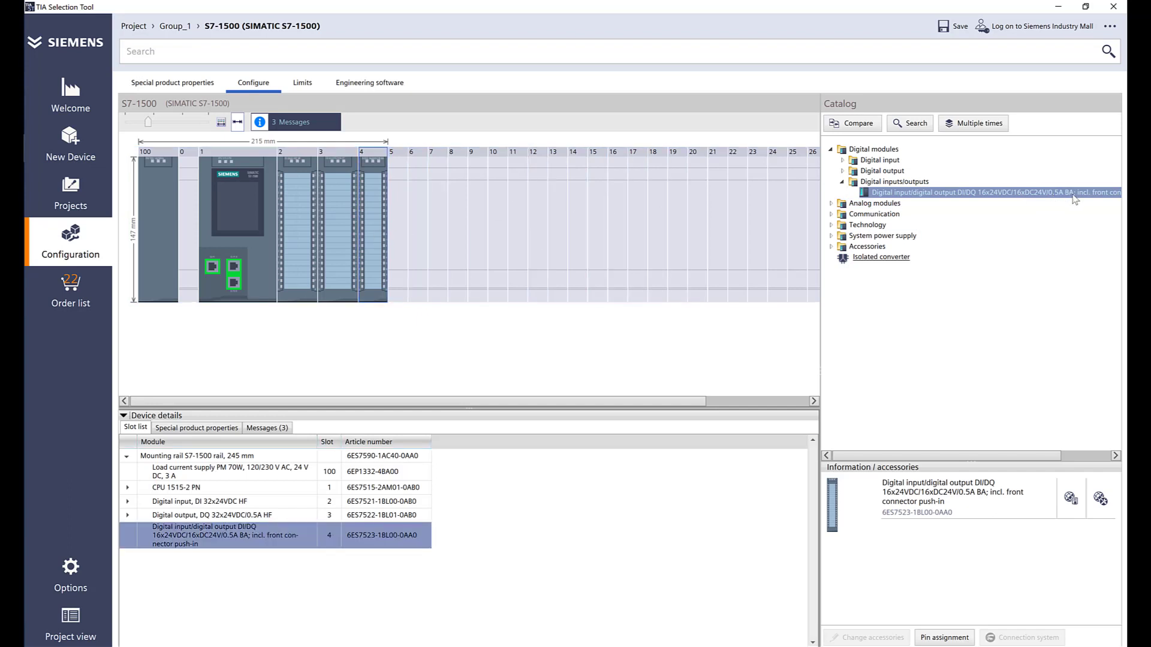
Step: Browse the digital output and analog input modules, selecting AI 8xU/I/RTD/TC ST
left_click(842, 170)
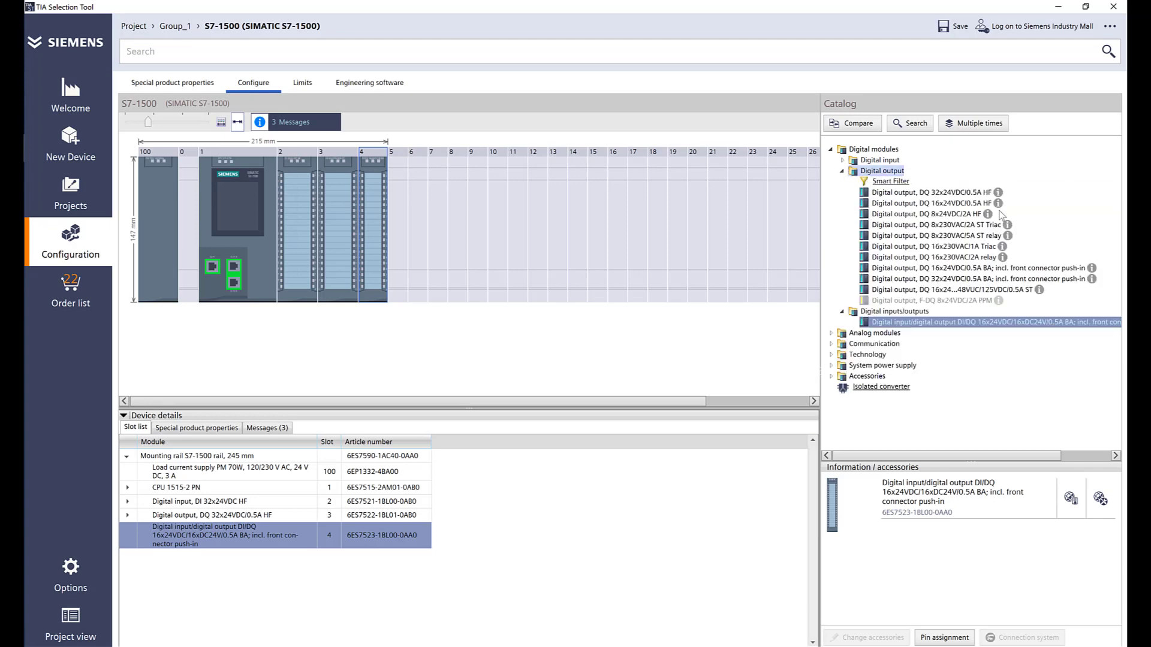
left_click(988, 192)
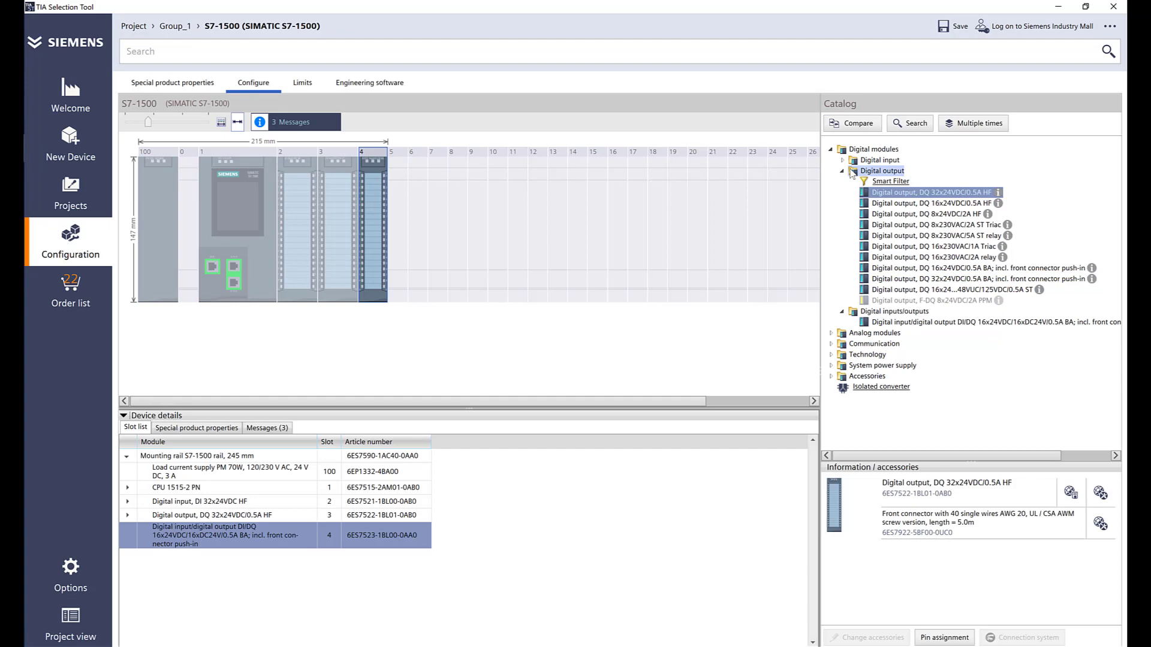
left_click(1030, 292)
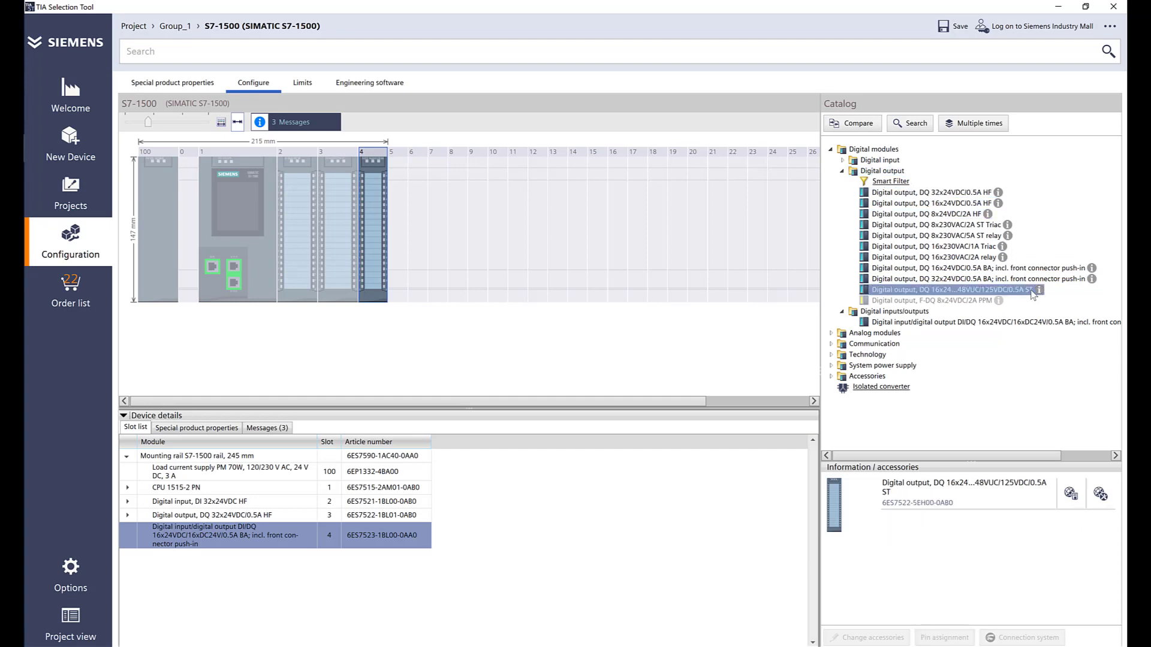
left_click(842, 171)
left_click(830, 203)
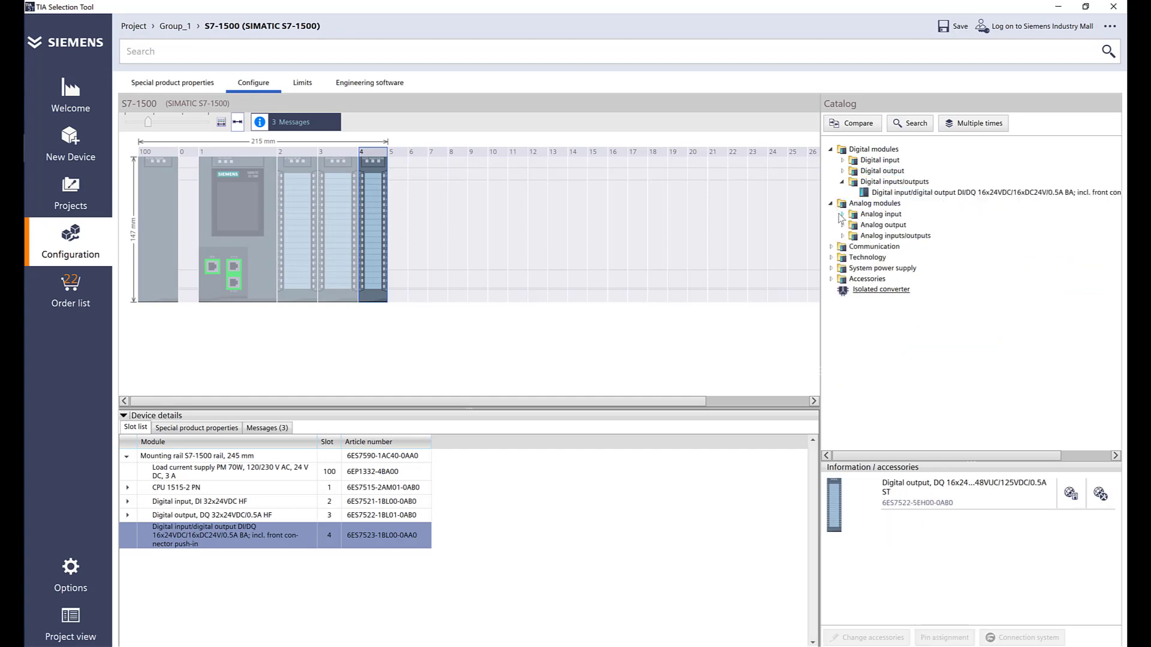
left_click(842, 215)
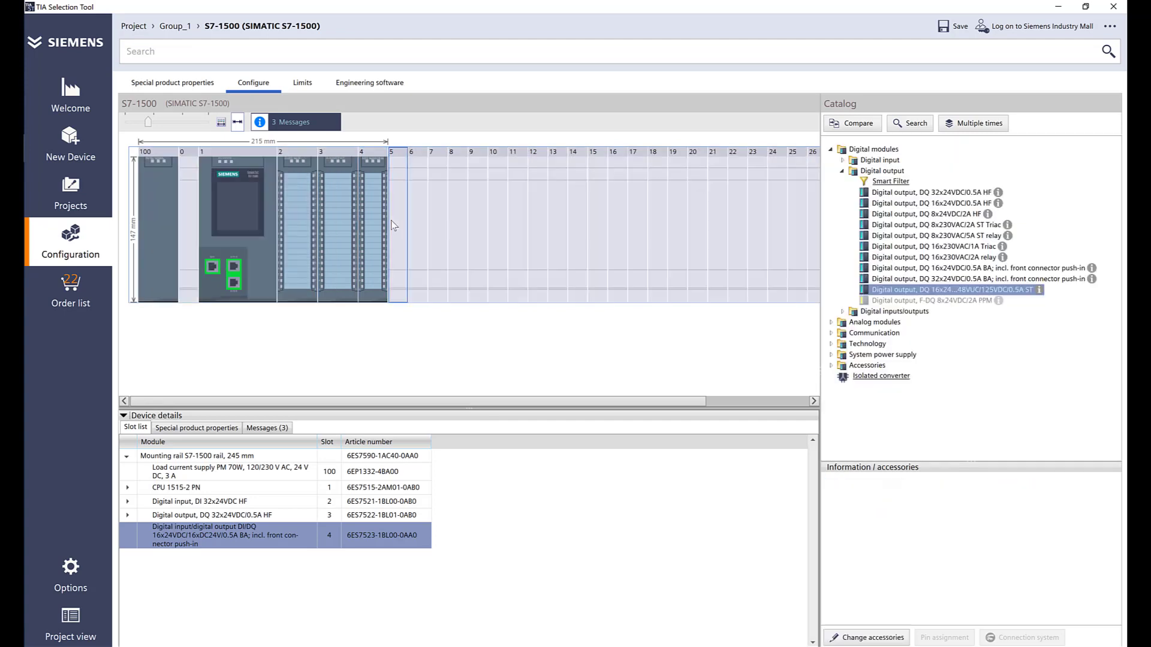
left_click(831, 322)
left_click(842, 333)
left_click(935, 357)
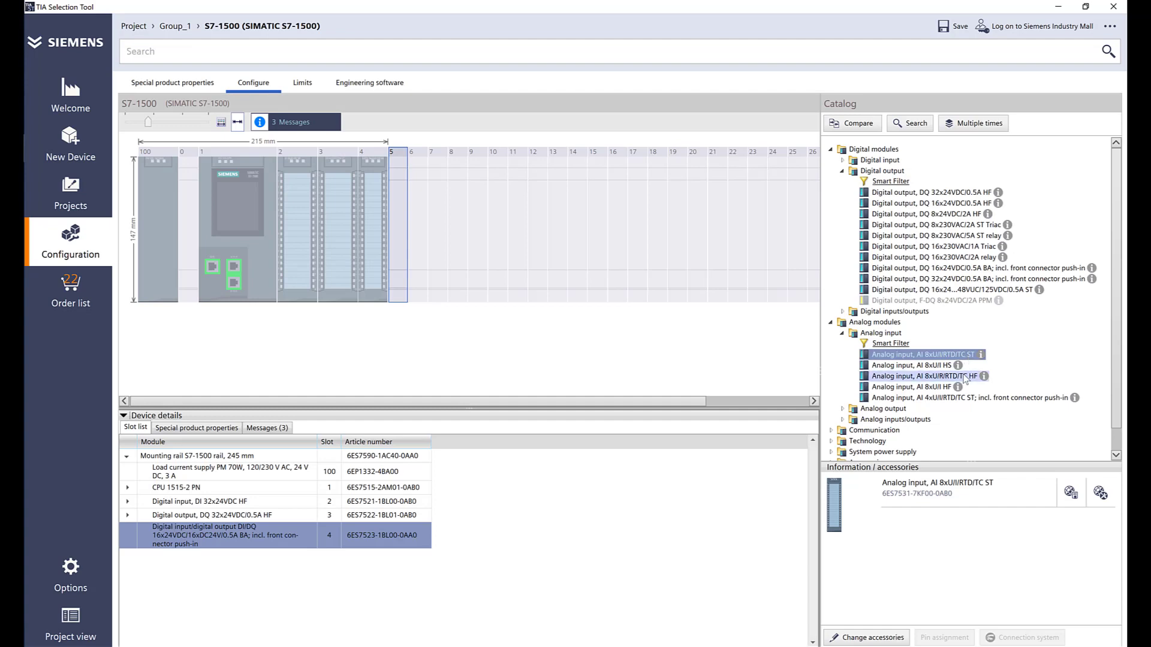
Step: Add AI 8xU/I/R/RTD/TC HF to slot 5 with a push-in front connector
left_click(974, 379)
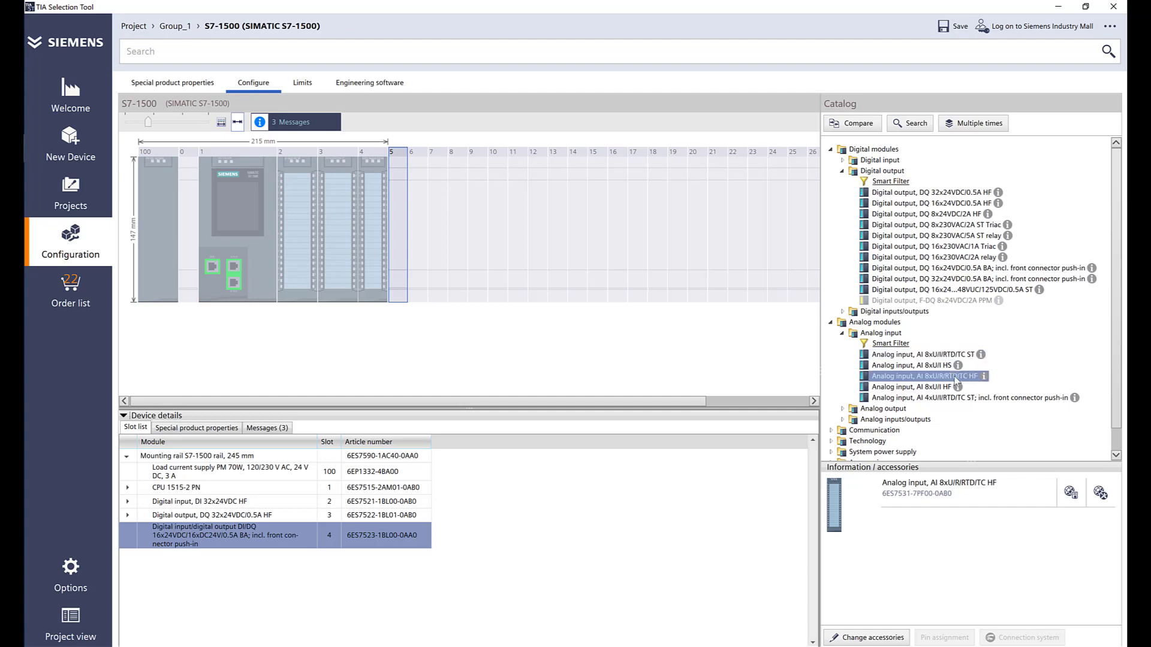
double_click(956, 377)
left_click(203, 283)
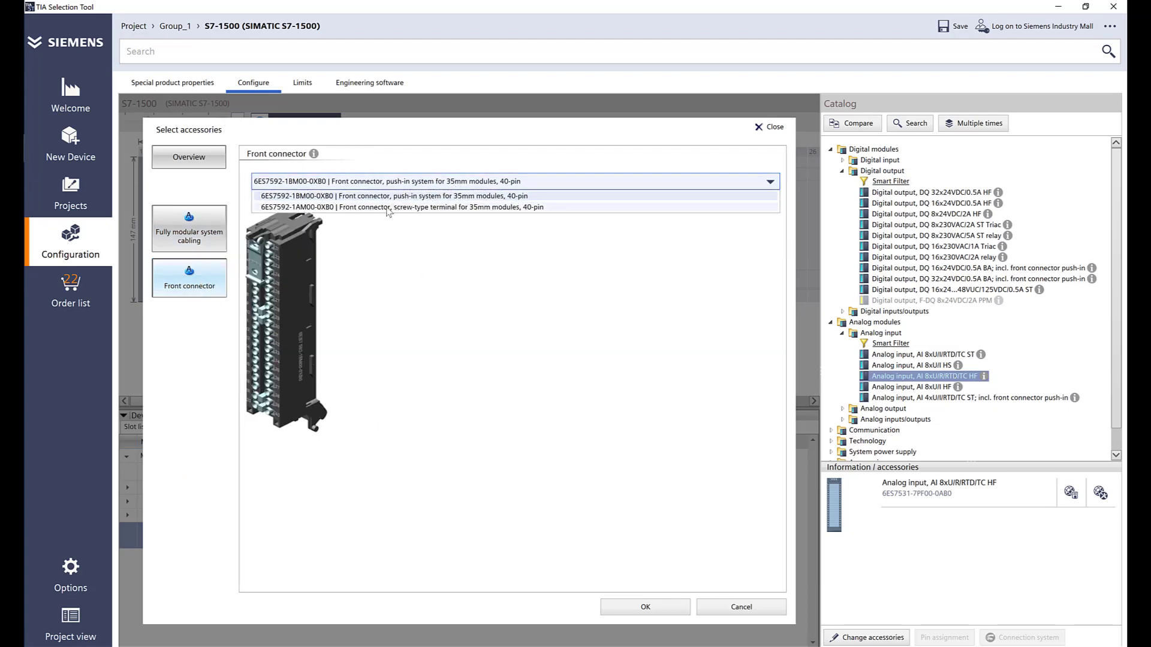
left_click(391, 197)
left_click(654, 608)
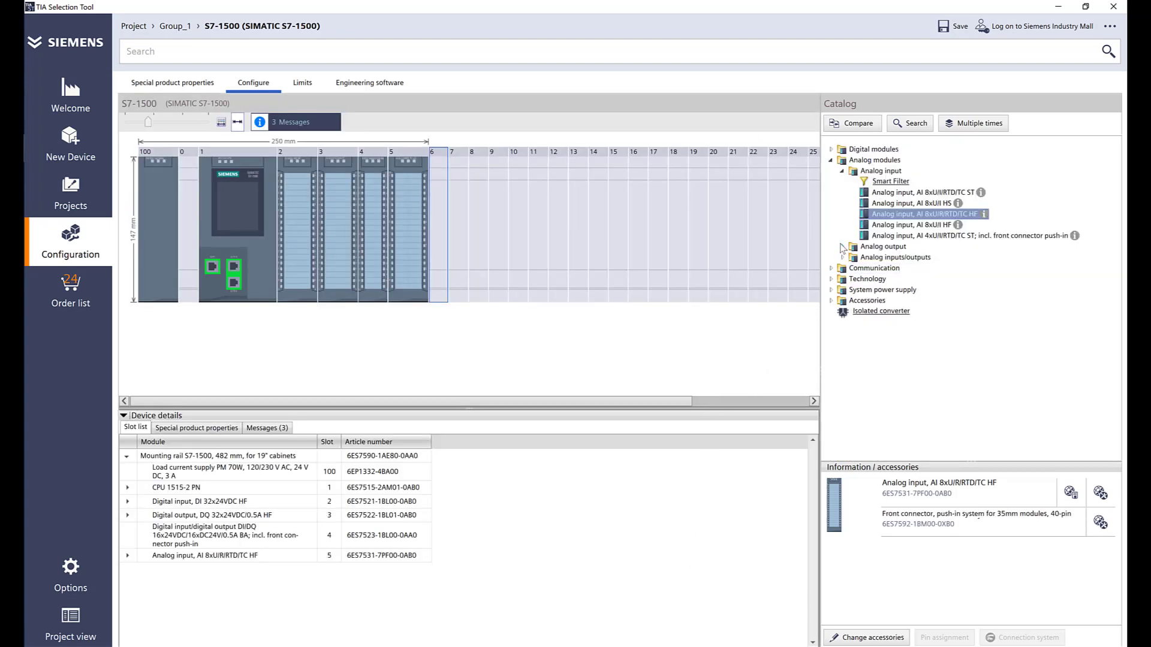
Step: Add AQ 8xU/I HS to slot 6 and inspect both modules' front connector entries
left_click(842, 247)
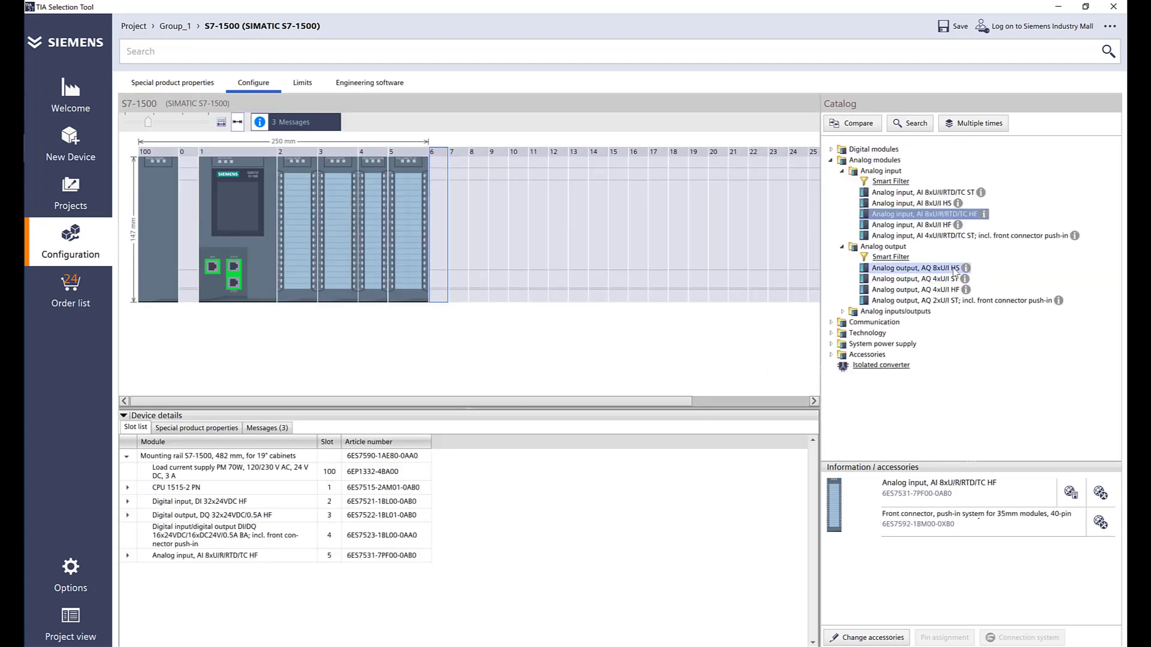
double_click(955, 268)
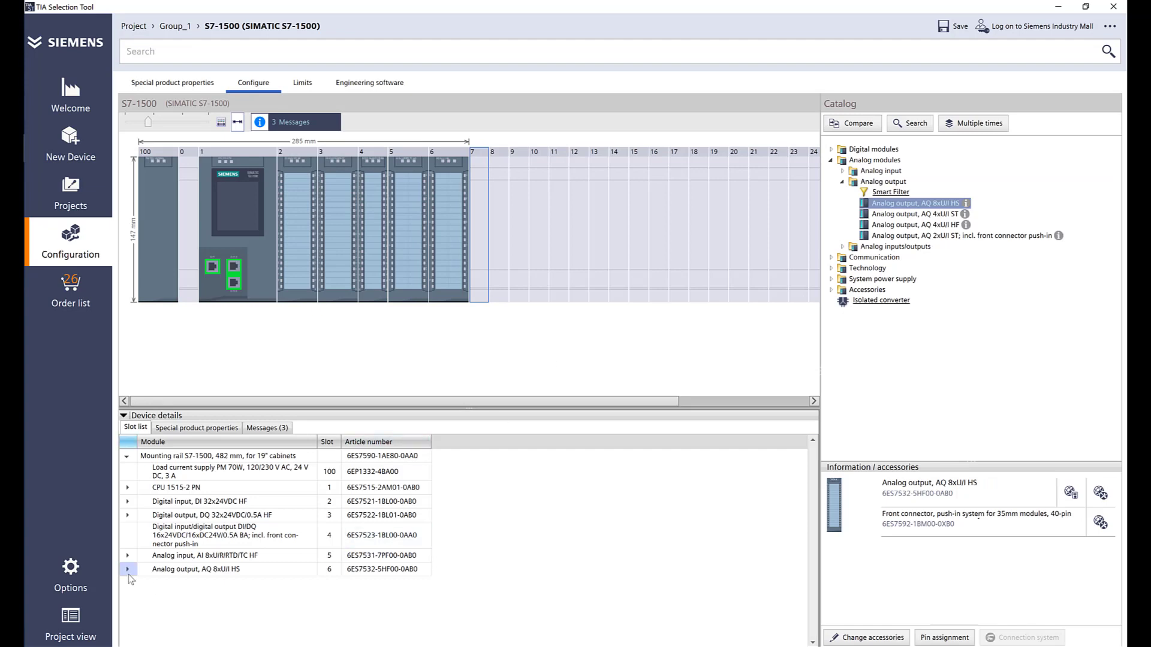
left_click(128, 569)
left_click(128, 569)
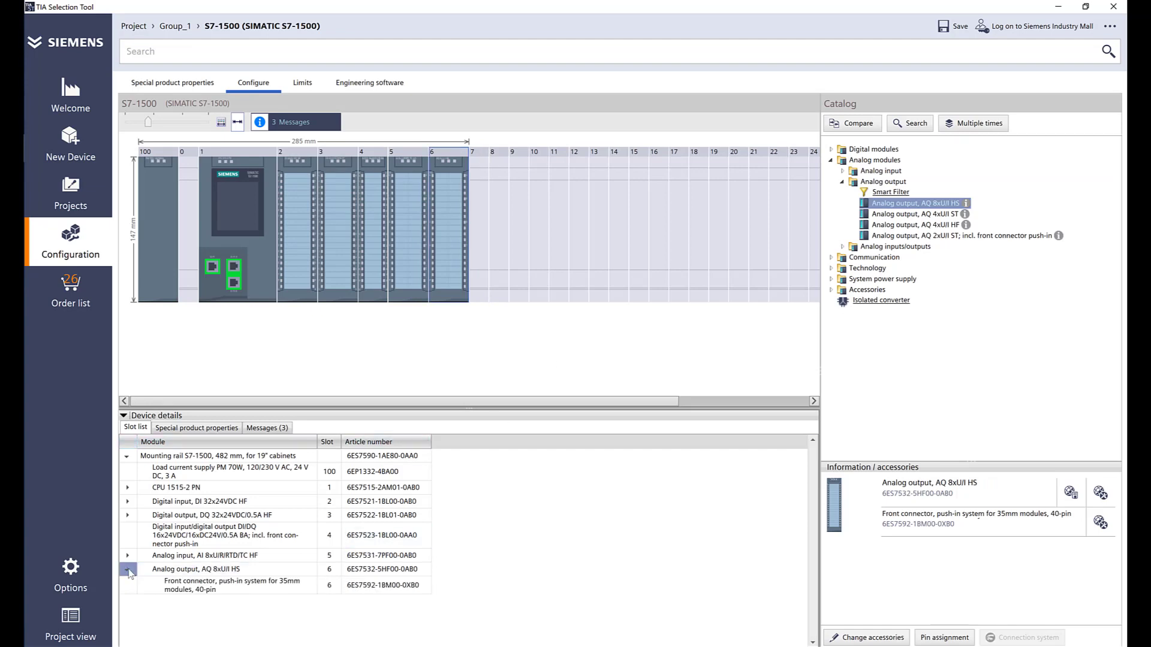
left_click(192, 583)
left_click(128, 555)
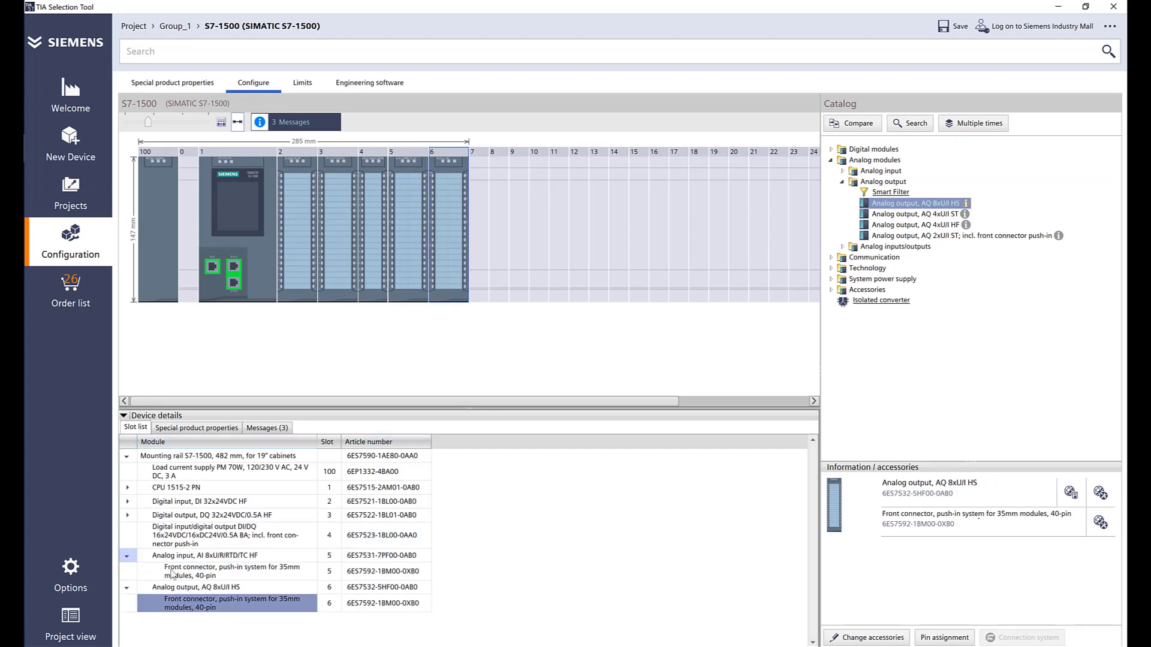
left_click(223, 577)
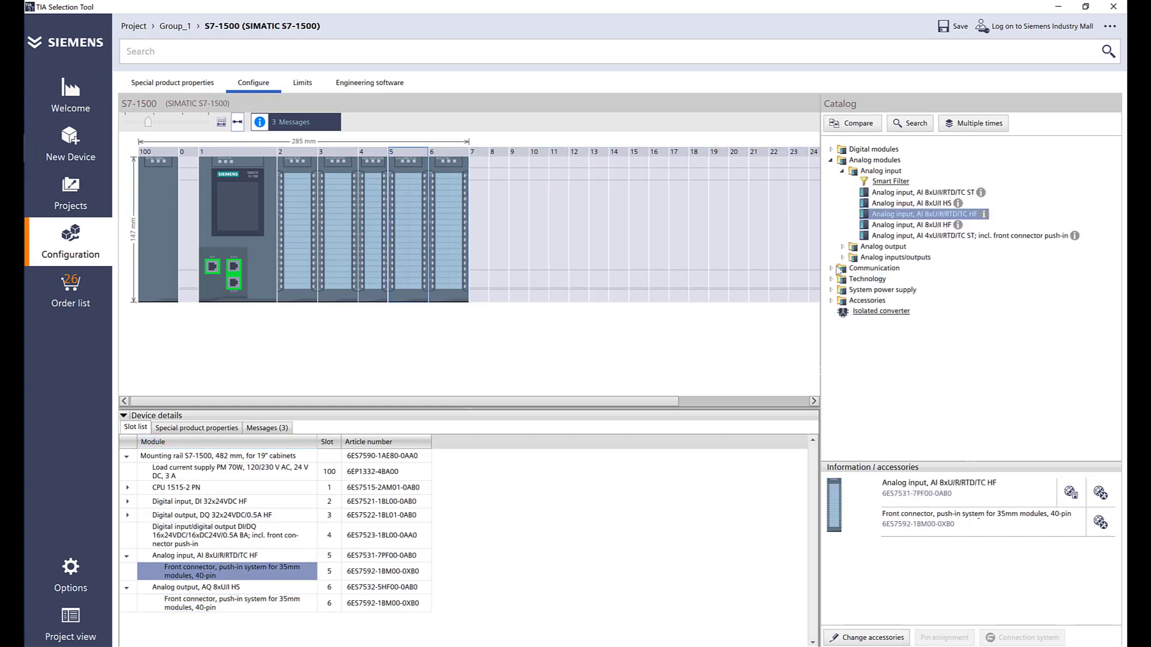
Step: Compare the communication modules, from CM PtP RS232 Basic through CP 1542-5 PROFIBUS DP
left_click(831, 269)
left_click(995, 280)
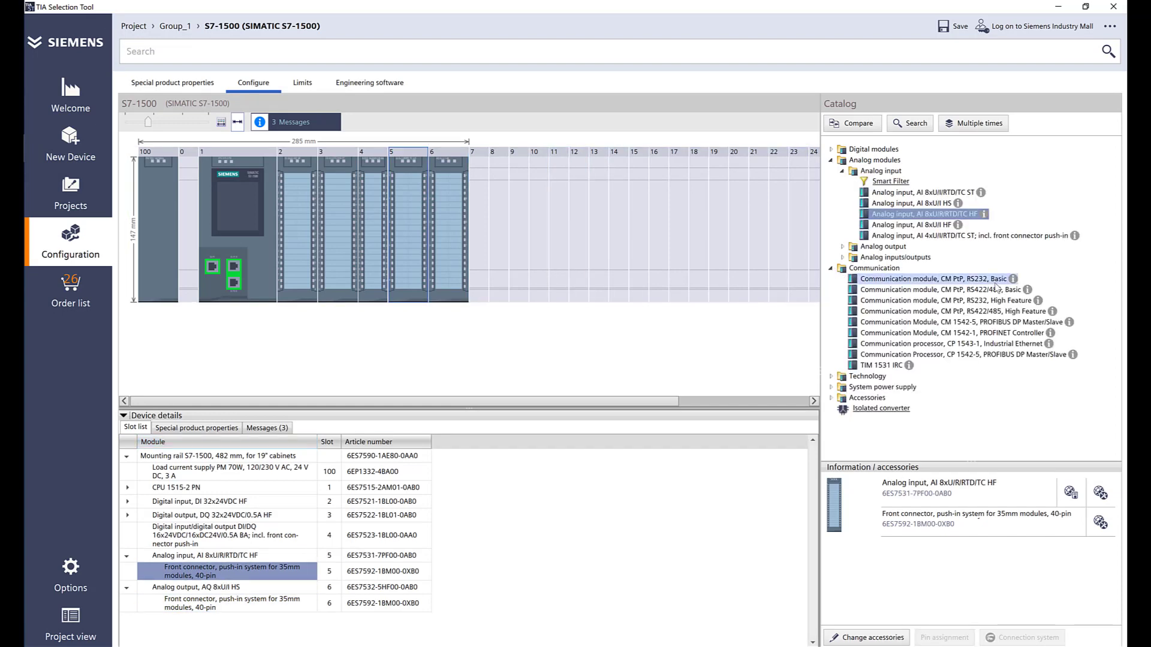
left_click(1000, 291)
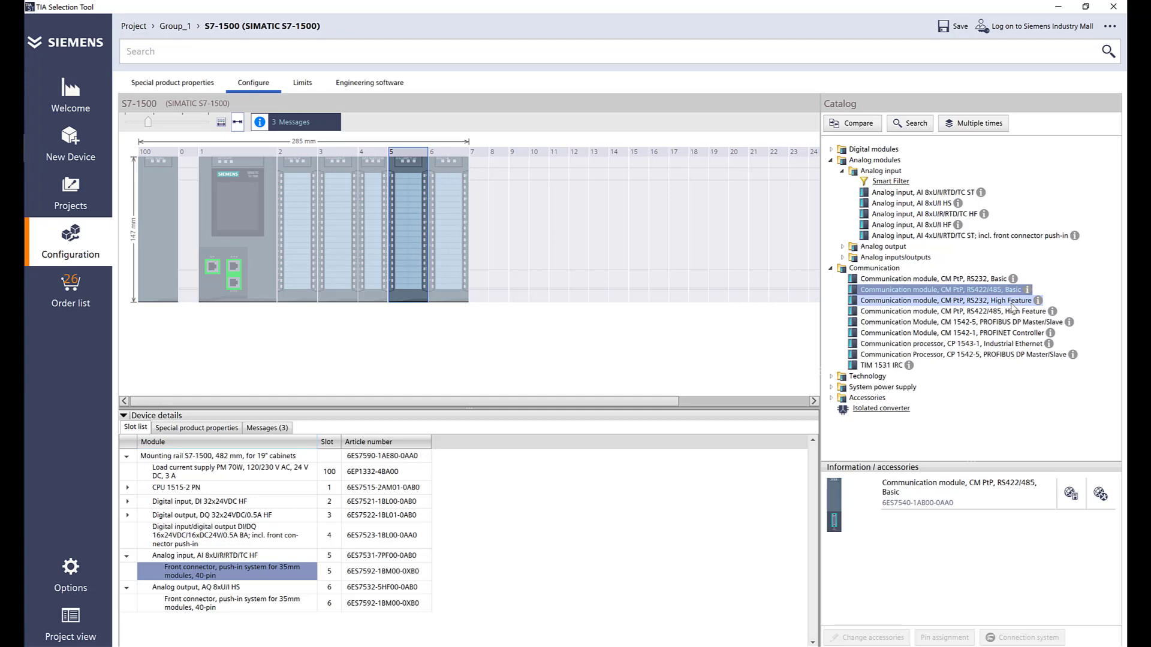
left_click(1011, 302)
left_click(1019, 313)
left_click(1019, 325)
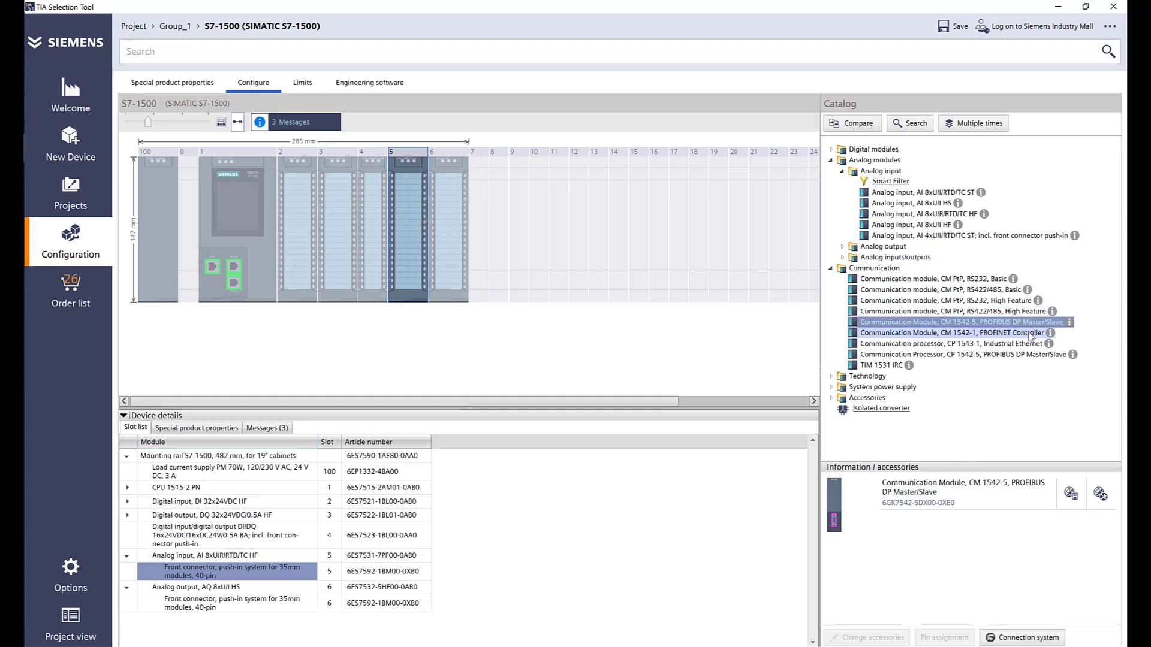
left_click(1030, 334)
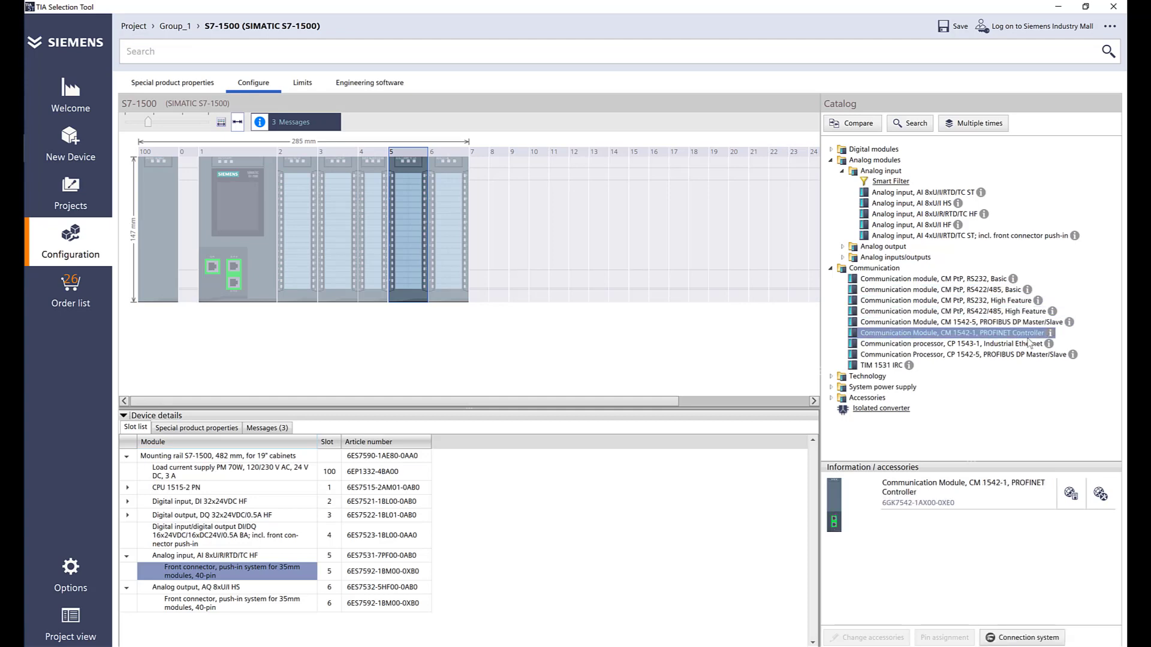
left_click(1029, 344)
left_click(1022, 355)
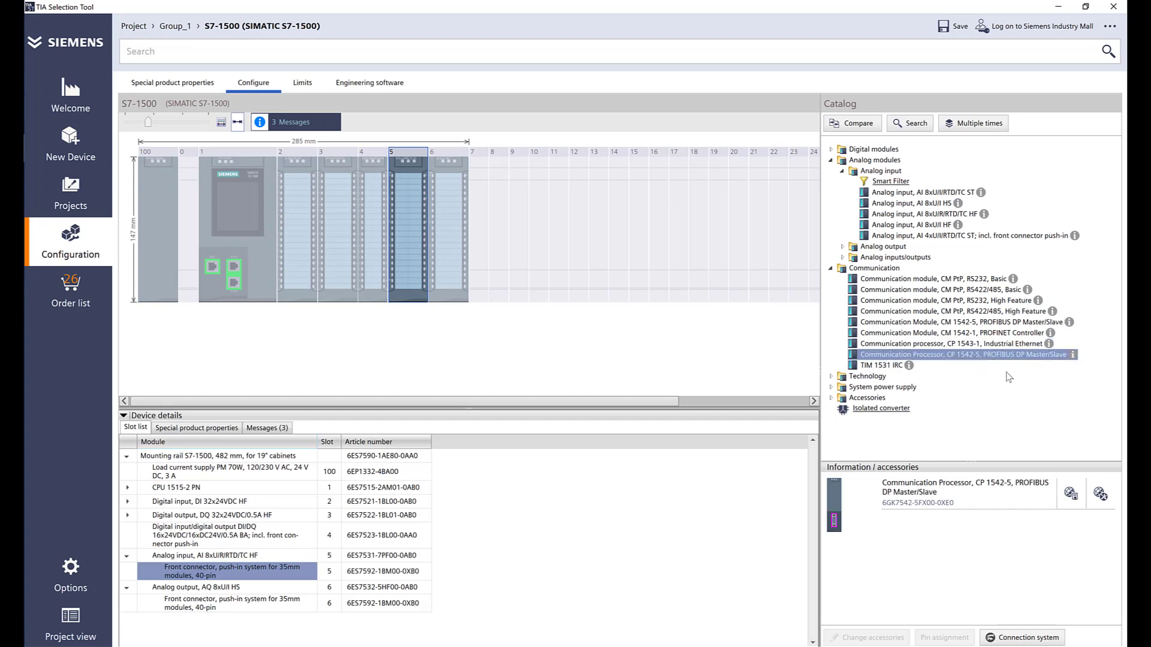
Step: Review TM Timer and SIWAREX technology modules, power supplies and accessories, then target slot 7
left_click(832, 376)
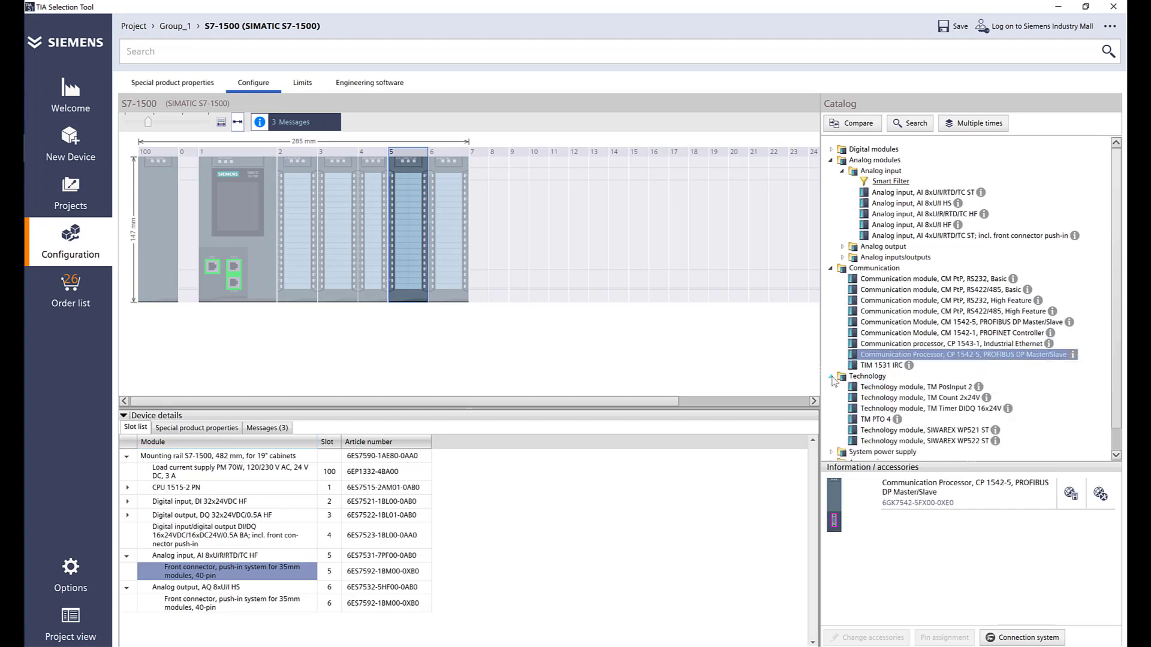
left_click(832, 269)
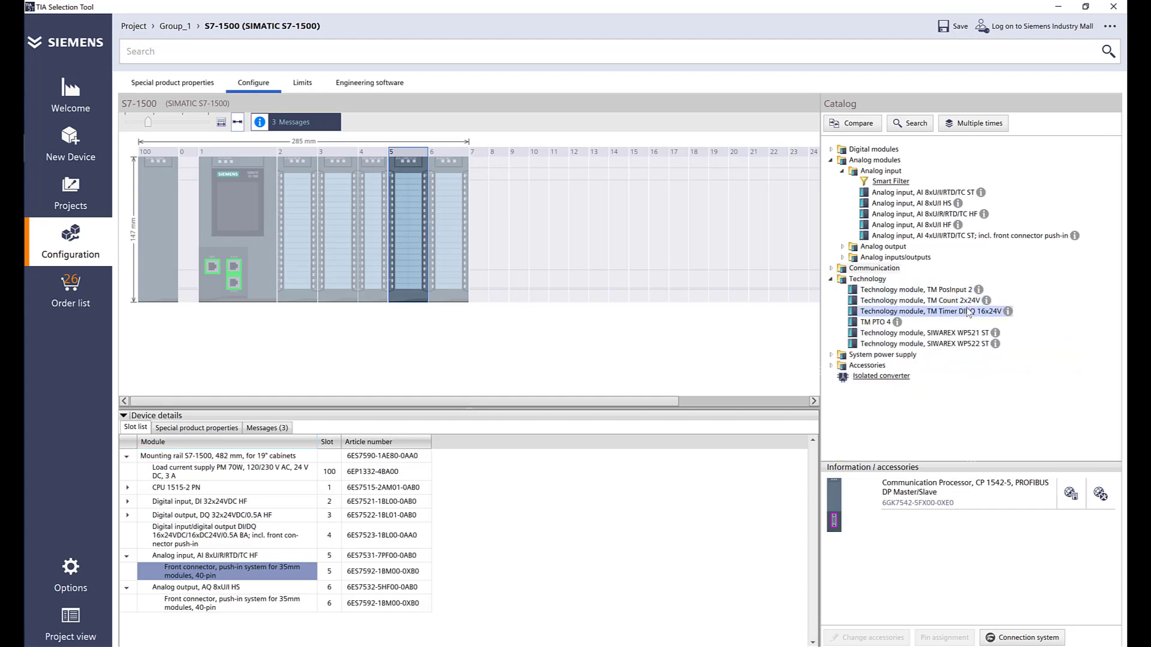
left_click(929, 311)
left_click(936, 334)
left_click(936, 345)
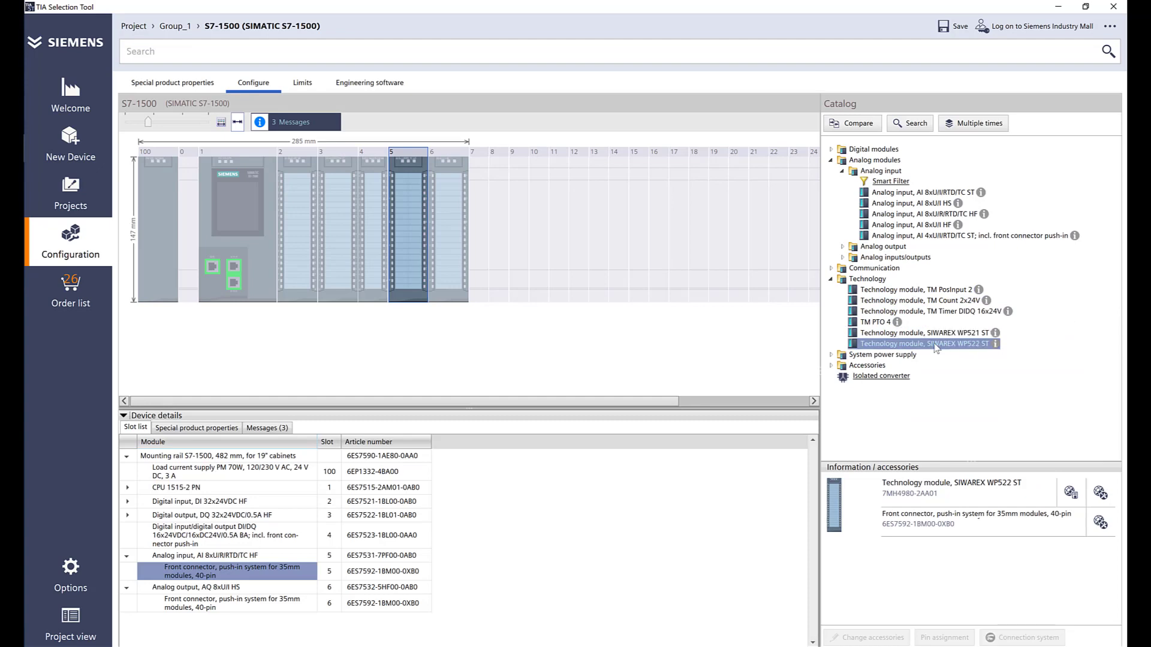
left_click(832, 355)
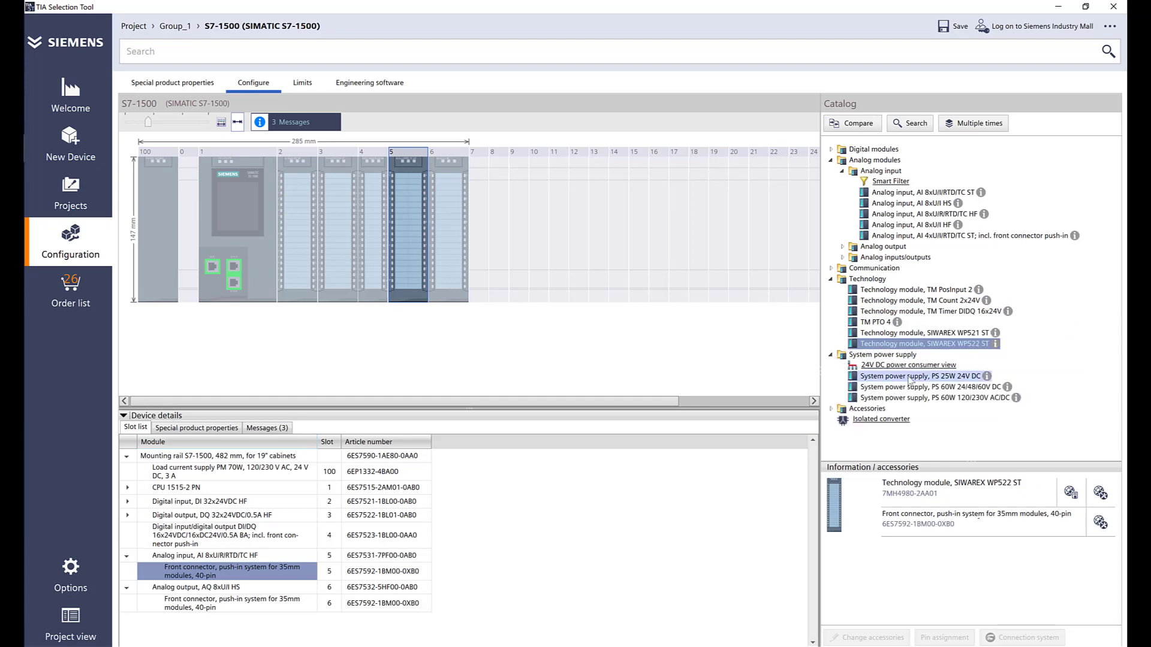
left_click(831, 409)
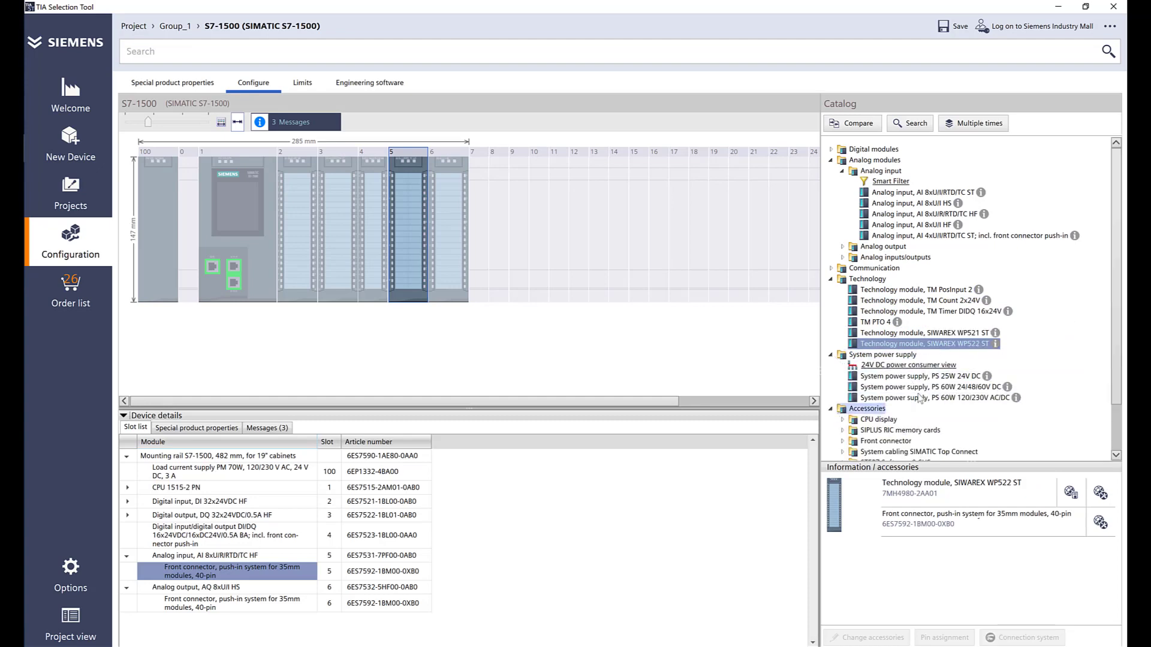
left_click(478, 266)
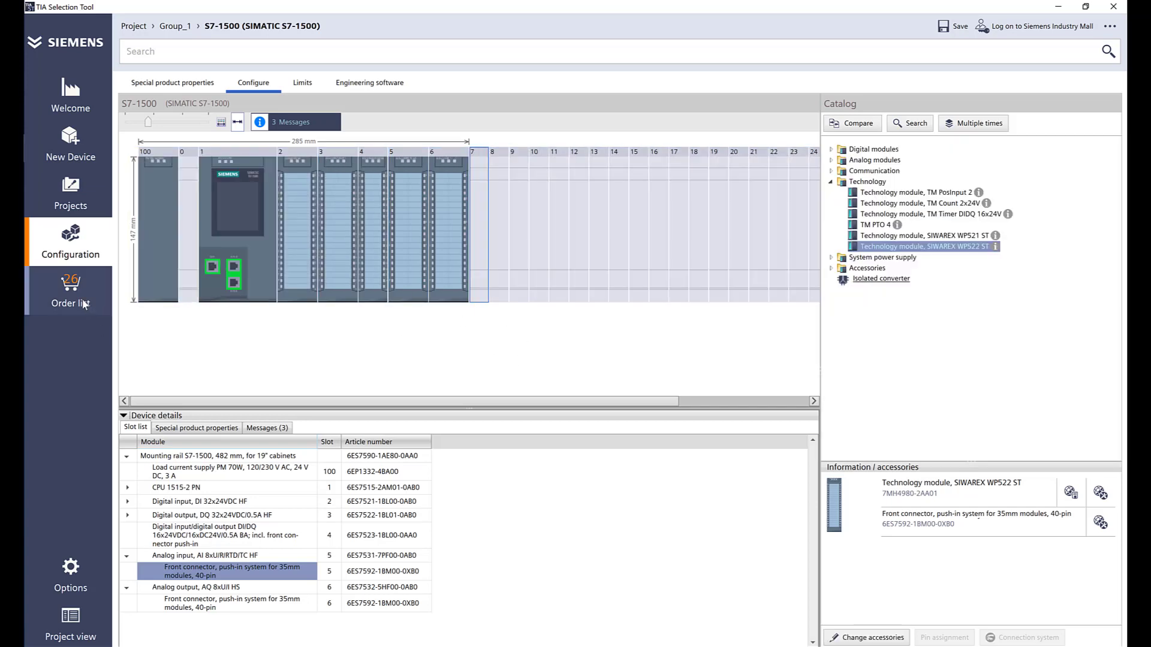
Step: Show the order list grouped by devices with the S7-1200 group collapsed
left_click(84, 304)
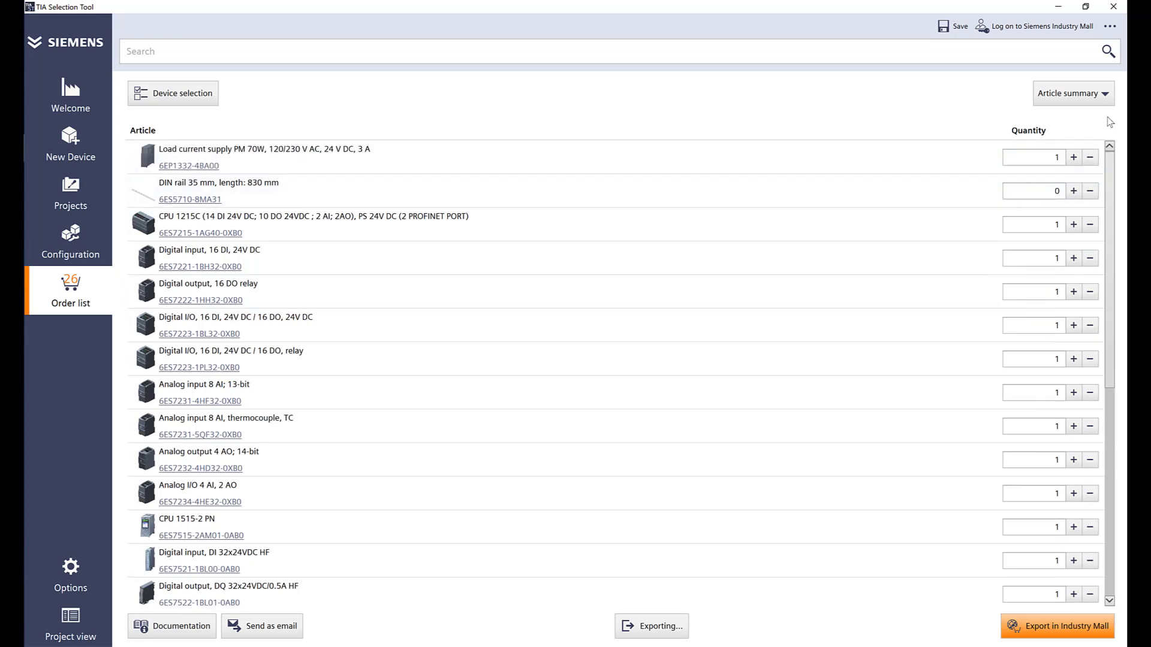
left_click(1097, 99)
left_click(1069, 112)
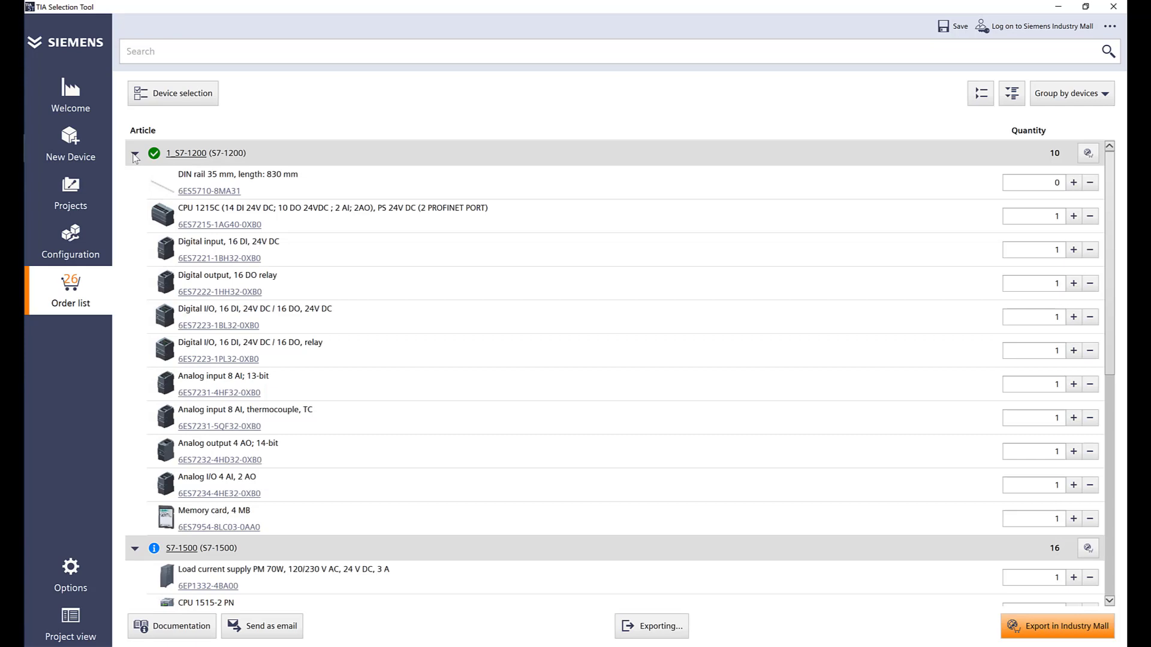
left_click(135, 157)
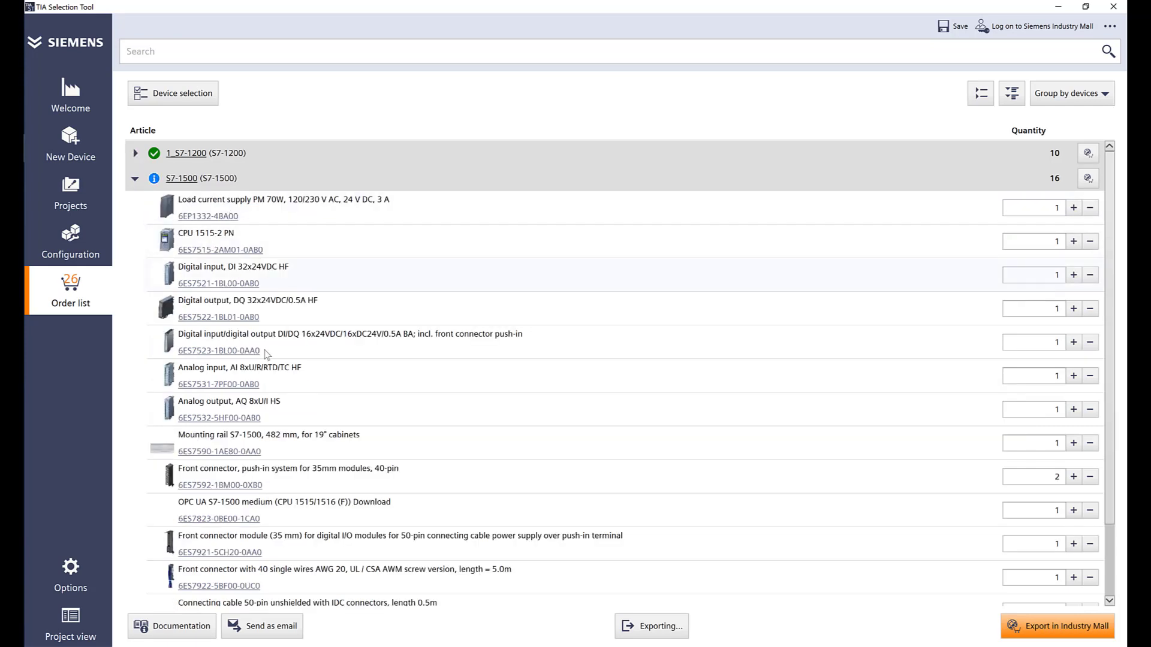
Step: Review the 16 S7-1500 articles and bring up the export choices (.pdf, .csv, .xlsx)
scroll(291, 489, "down", 1)
scroll(291, 491, "down", 1)
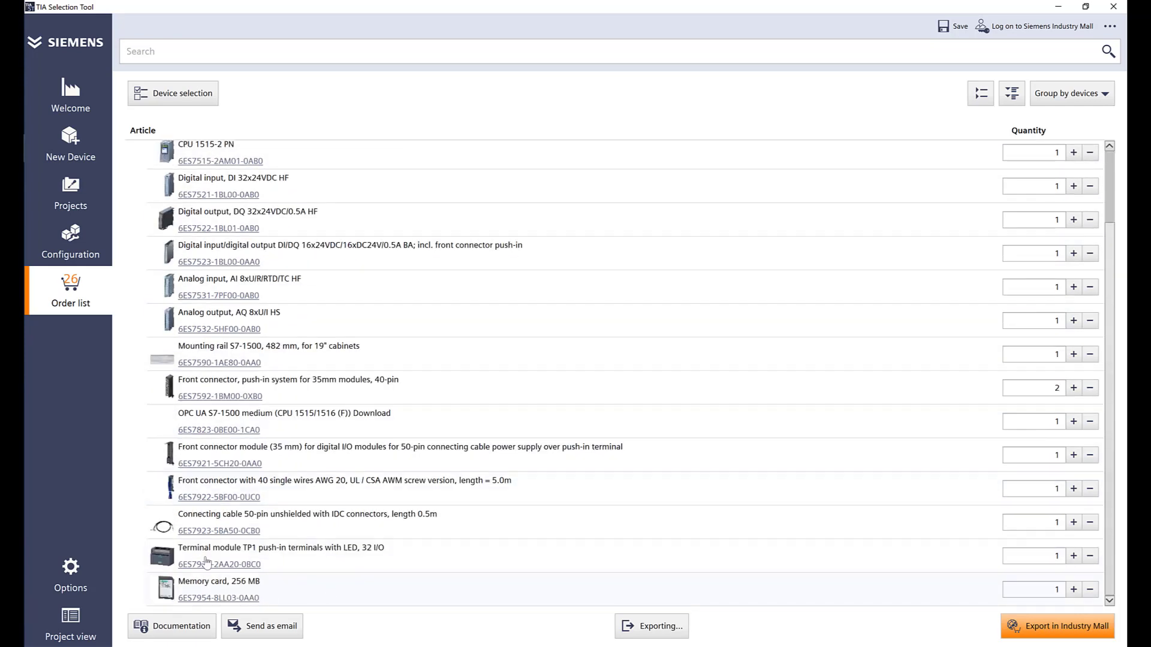
scroll(177, 527, "up", 2)
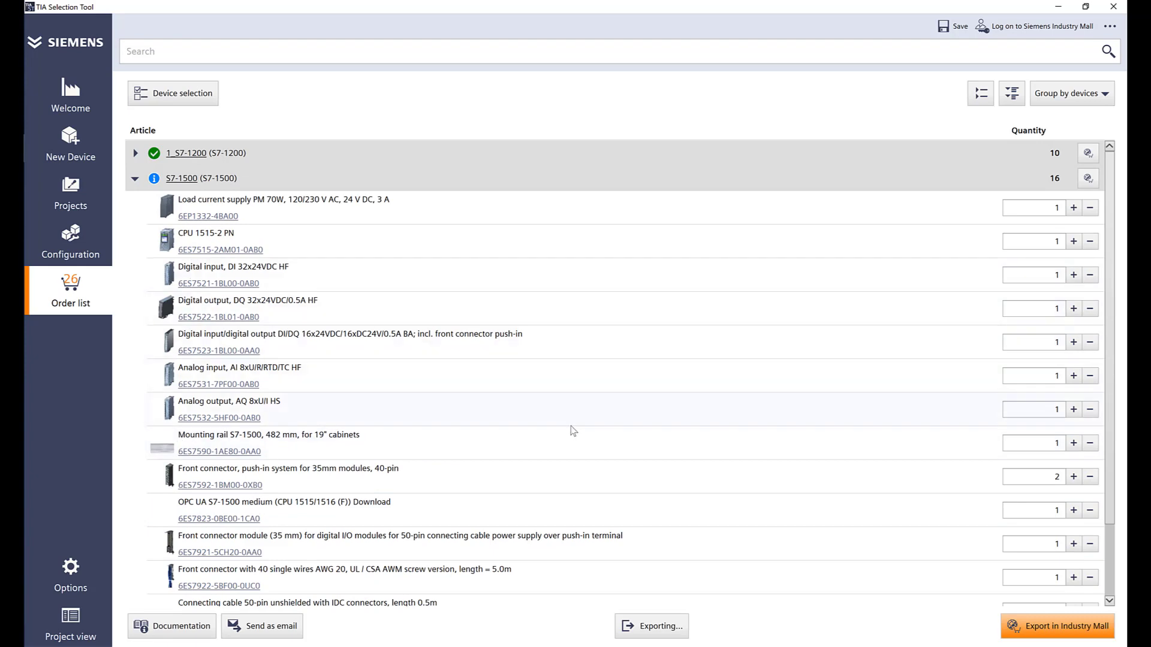
scroll(605, 498, "down", 3)
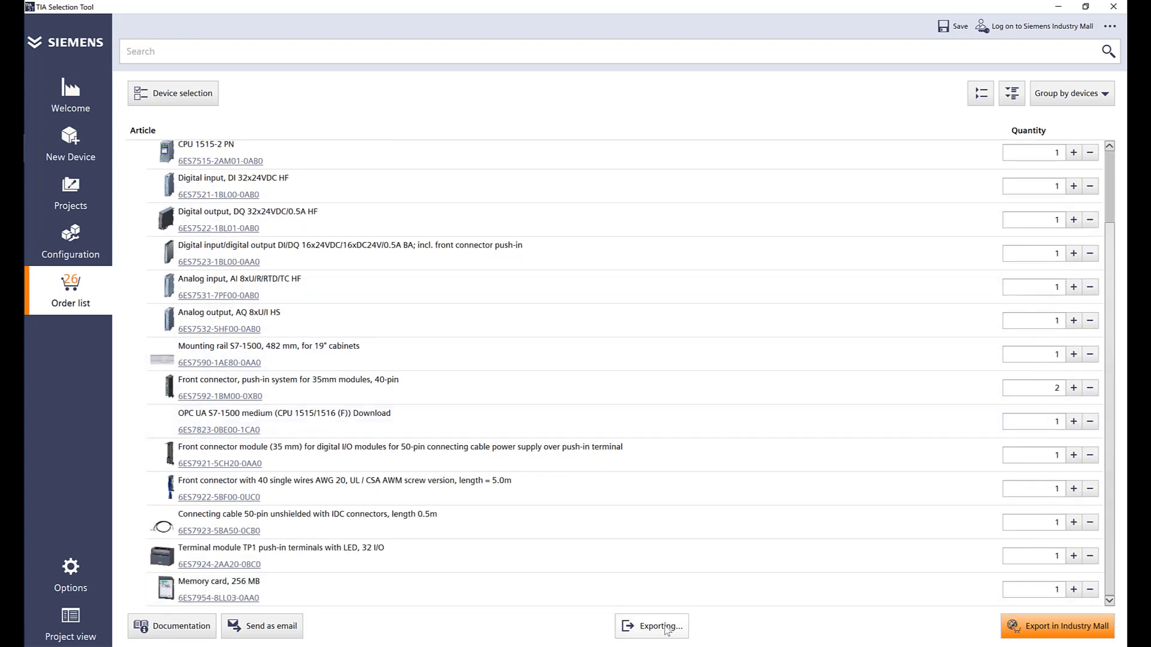
scroll(775, 410, "up", 3)
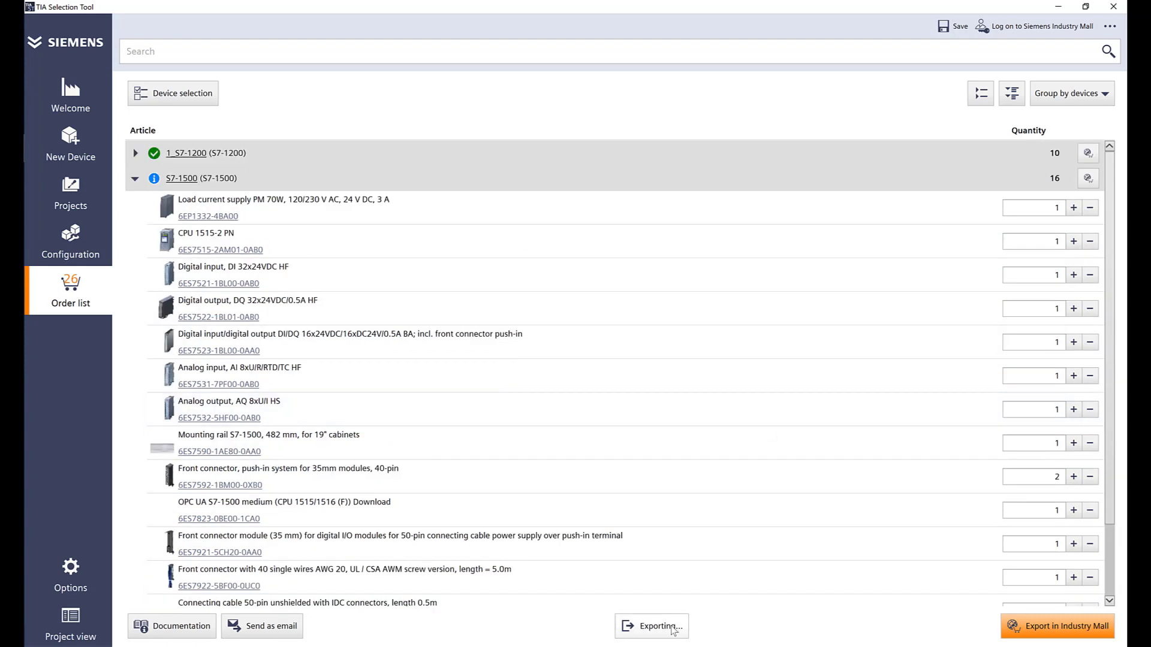
left_click(651, 625)
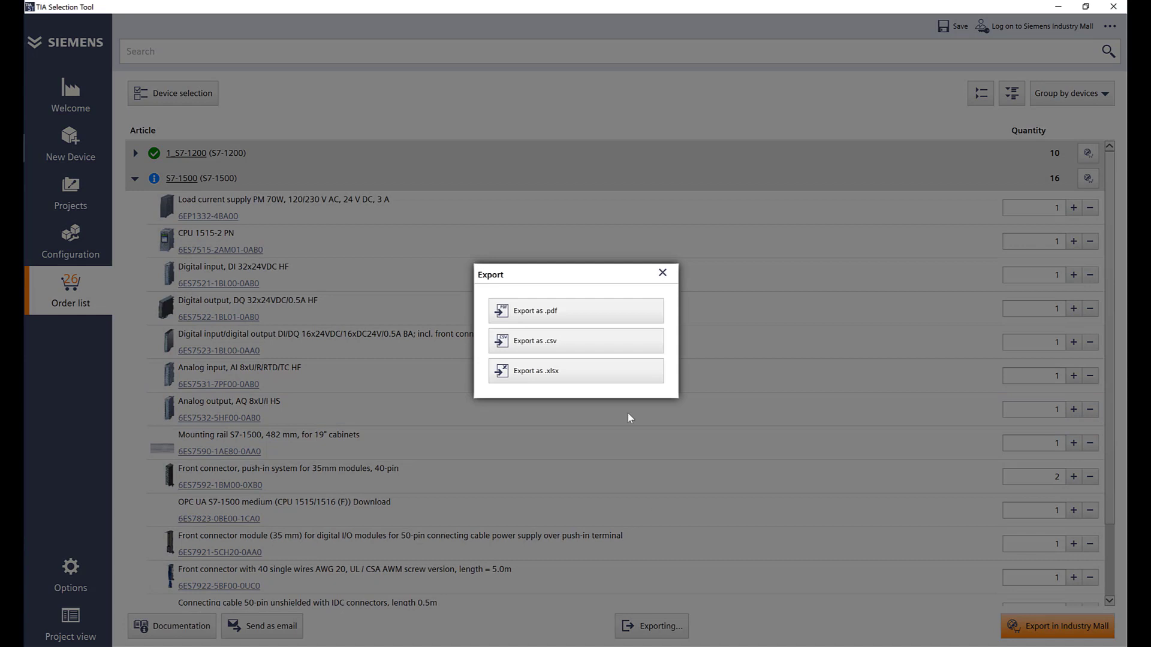
Step: Export the documentation as a PDF with all contents, saved as 1500 on the Desktop
left_click(571, 310)
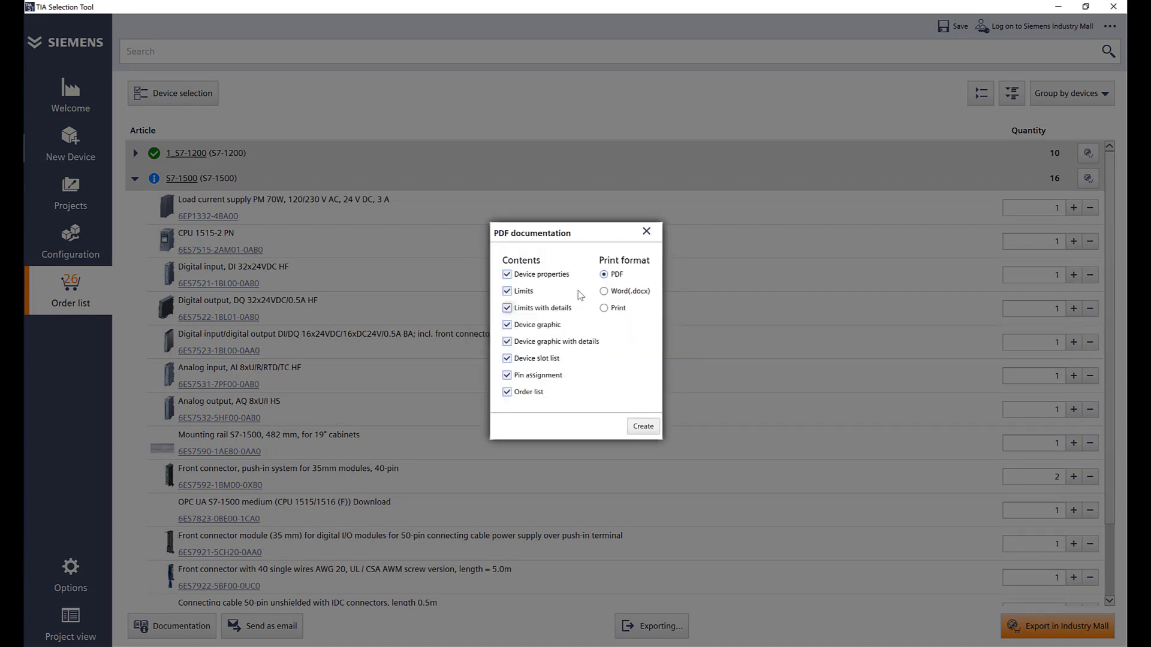
left_click(643, 426)
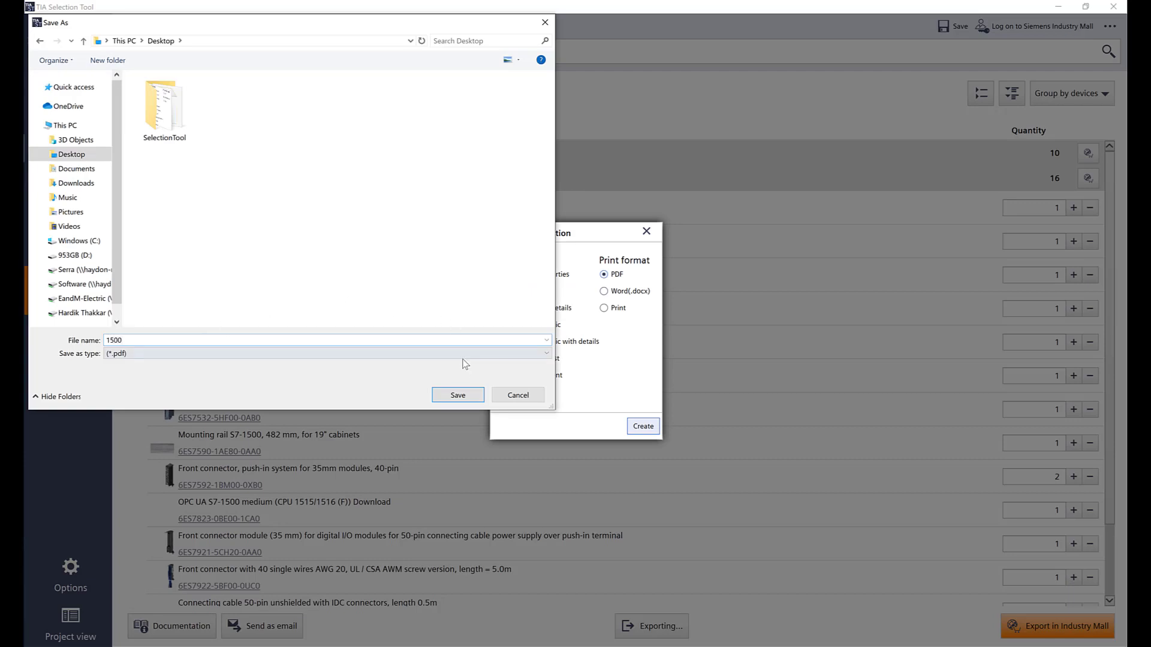
left_click(456, 395)
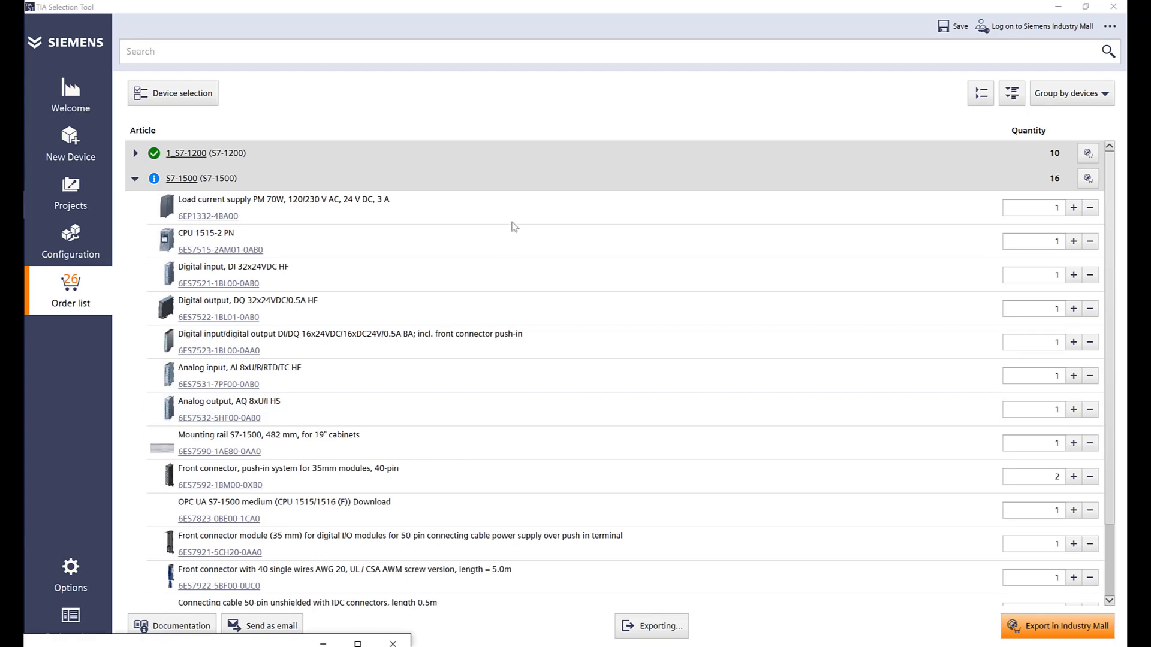
Step: Maximize 1500.pdf and review pages 2–4, selecting the 285 total module width value
double_click(565, 112)
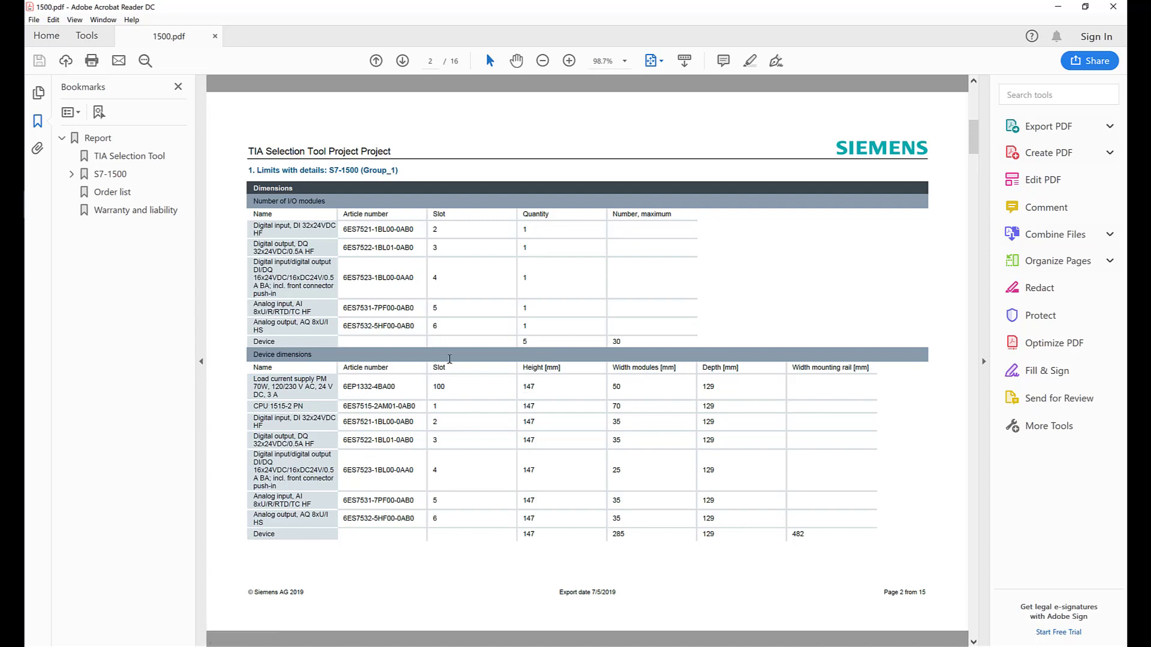
scroll(622, 527, "down", 3)
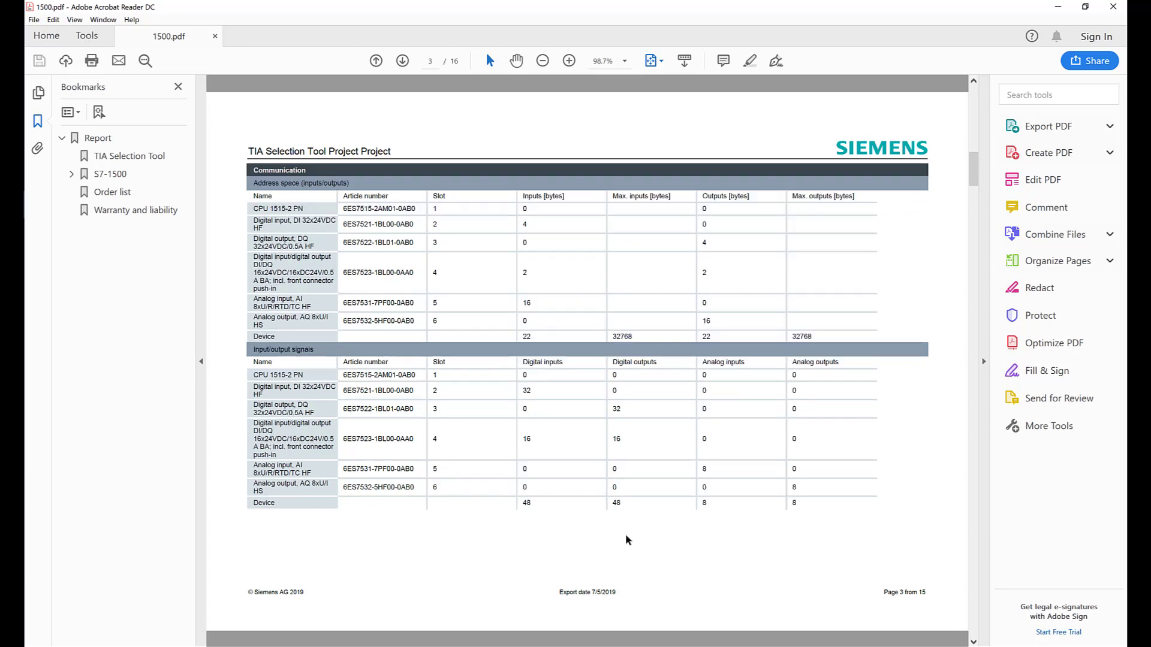
scroll(576, 358, "up", 3)
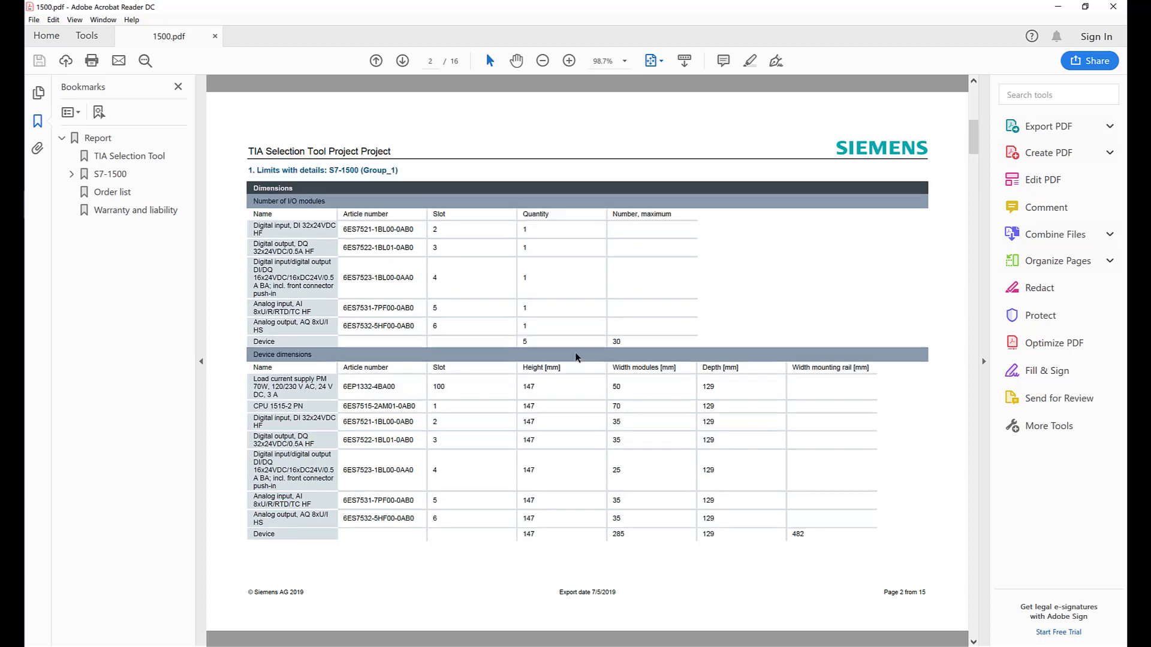
double_click(626, 537)
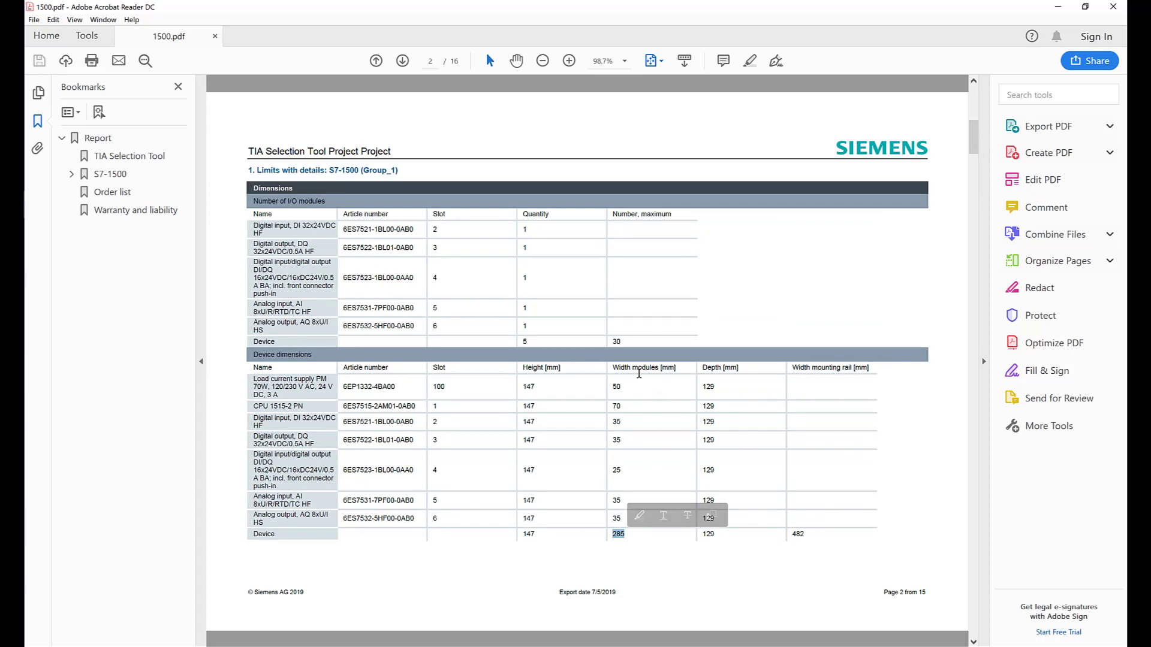
scroll(639, 373, "down", 3)
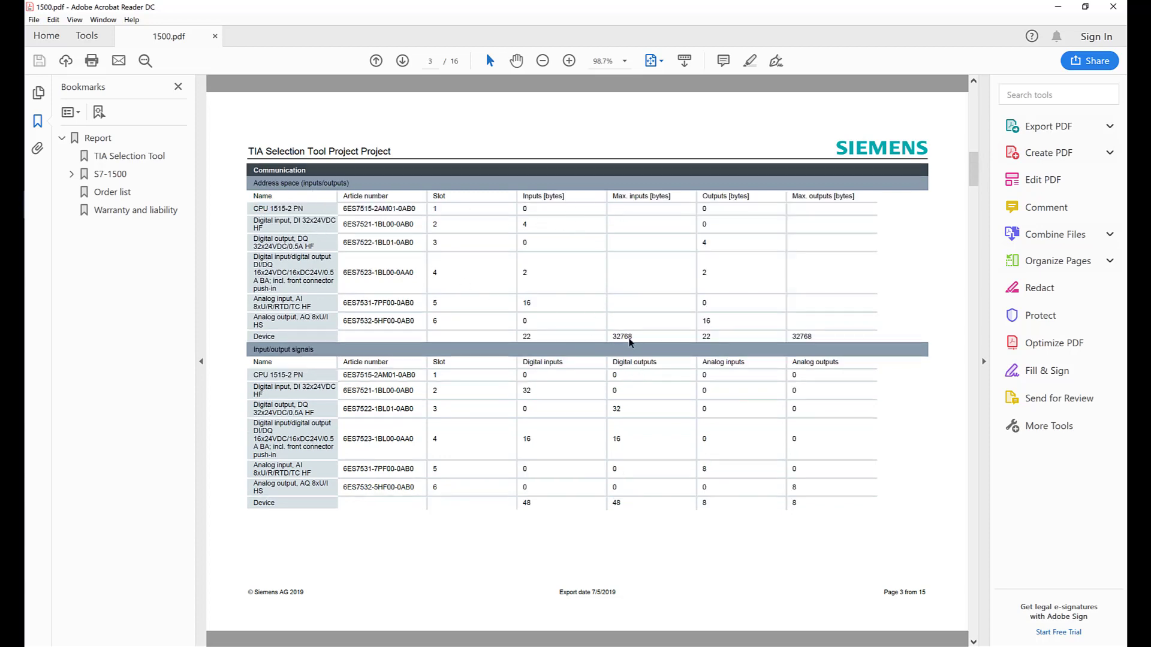
scroll(449, 504, "down", 3)
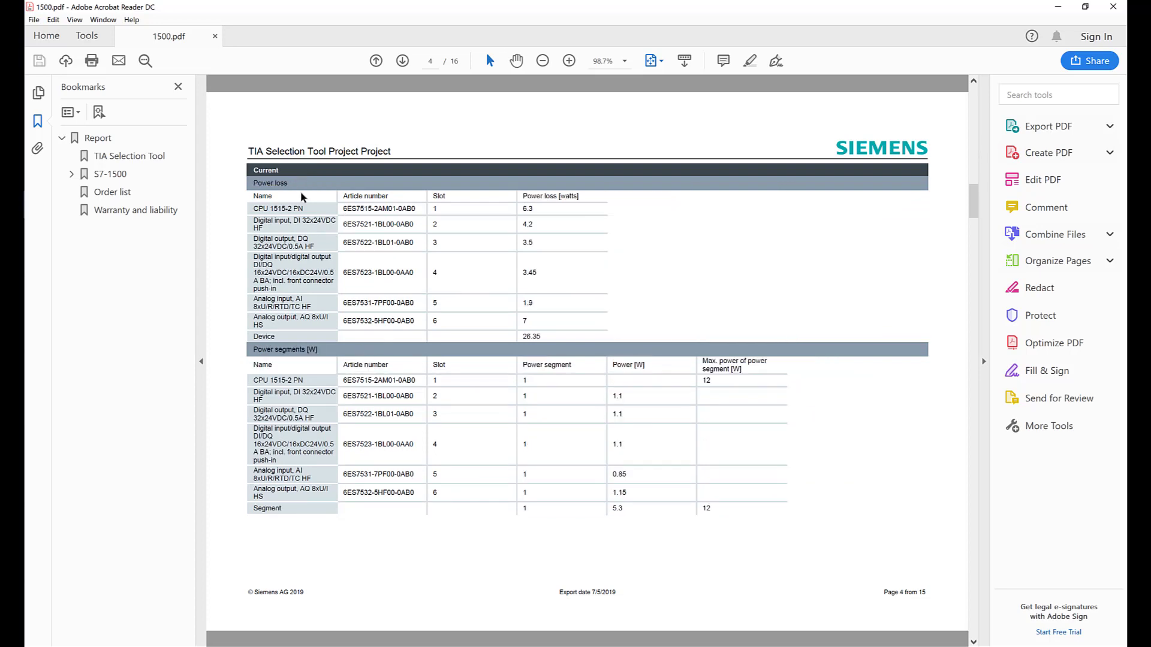
scroll(464, 329, "down", 6)
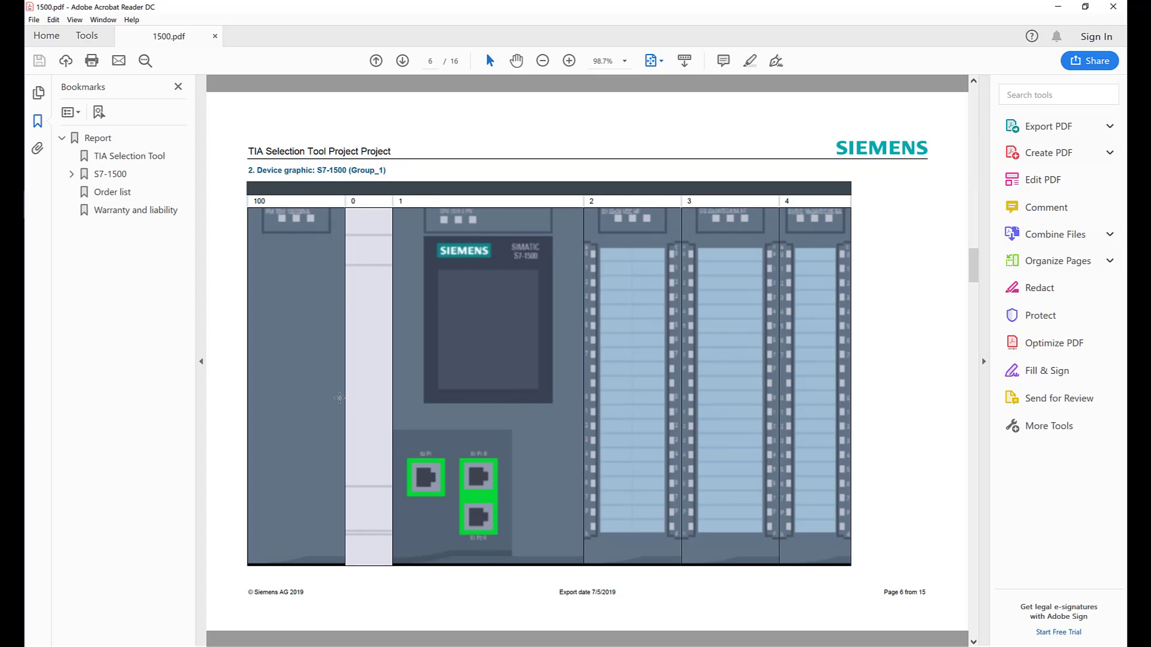
Step: Scroll through pages 6–16 of 1500.pdf, then back to page 15's 256 MB memory card
scroll(623, 390, "down", 6)
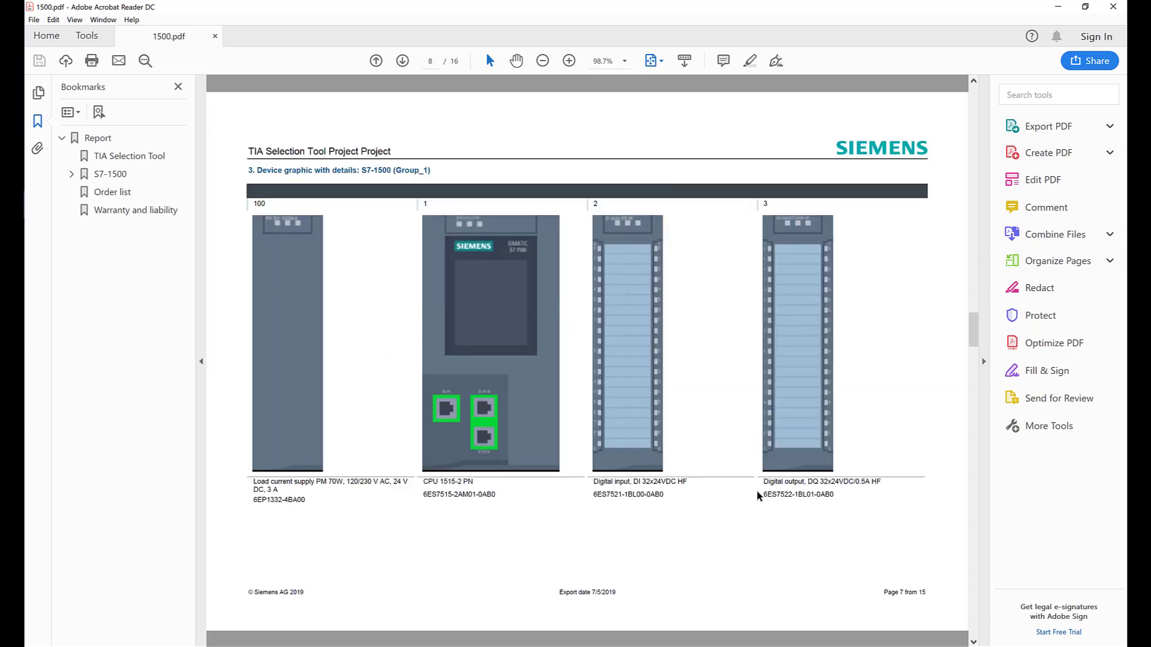
scroll(802, 498, "down", 5)
scroll(674, 411, "down", 2, "ctrl")
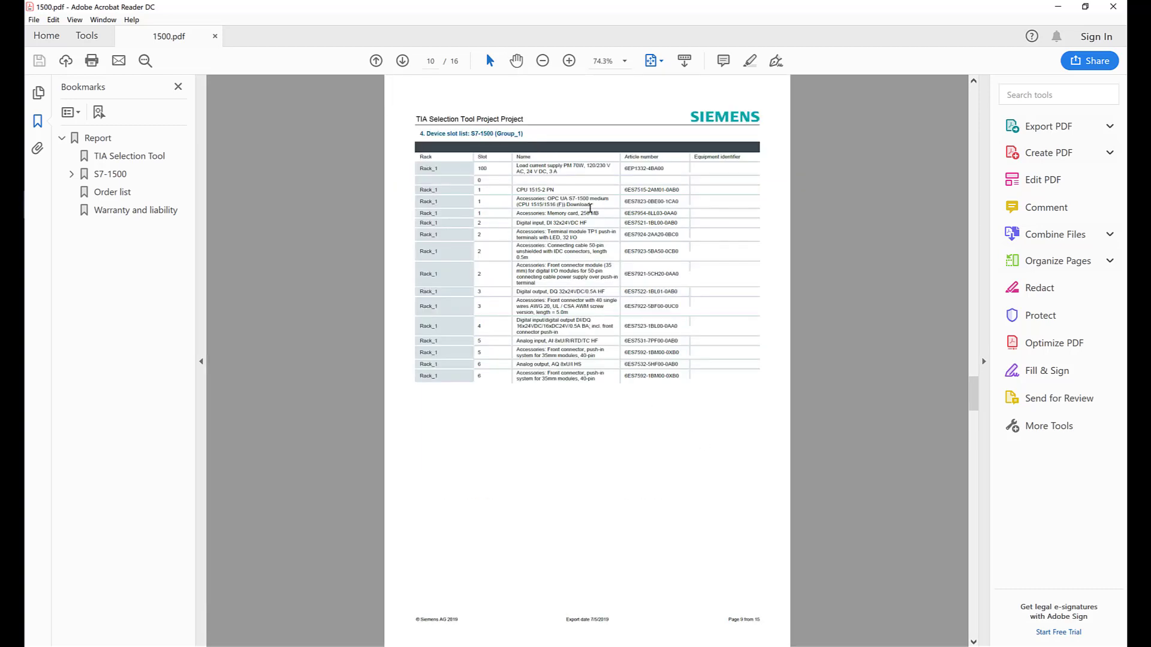
scroll(550, 245, "down", 2)
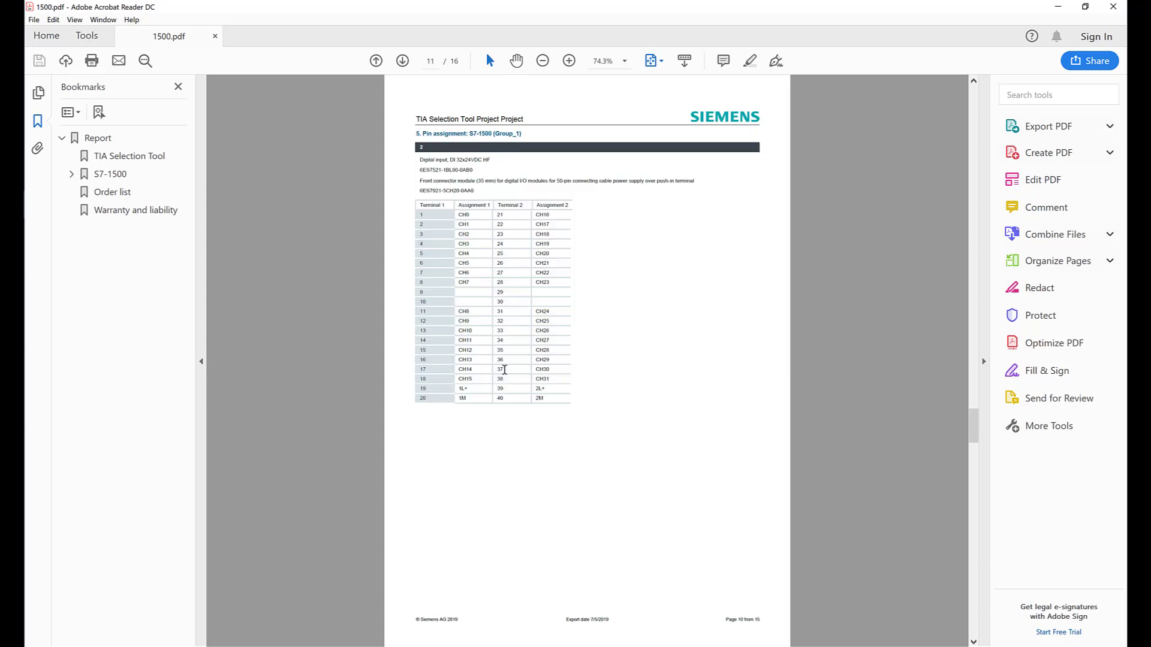
scroll(550, 236, "down", 2)
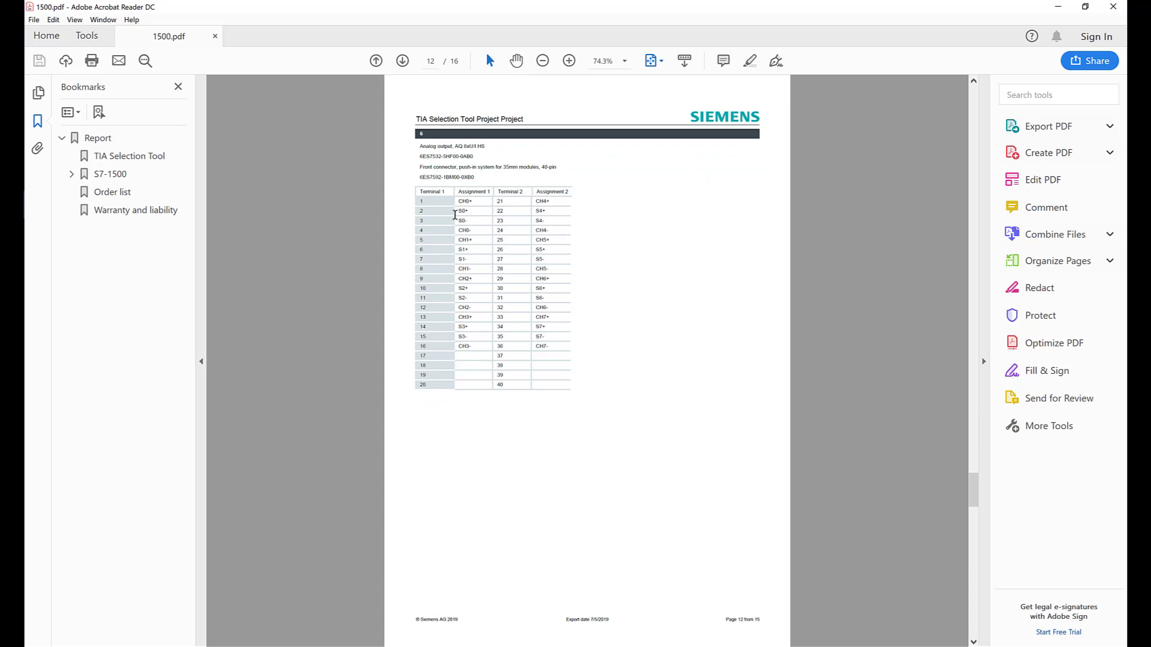
scroll(489, 223, "down", 2)
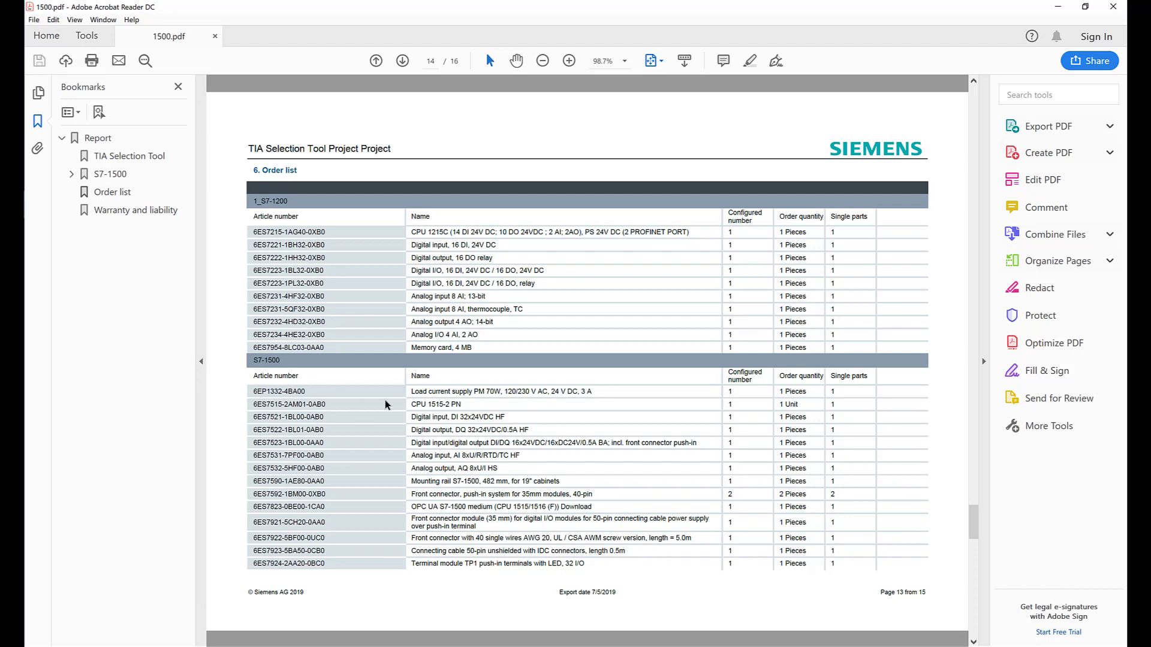
scroll(477, 508, "down", 4)
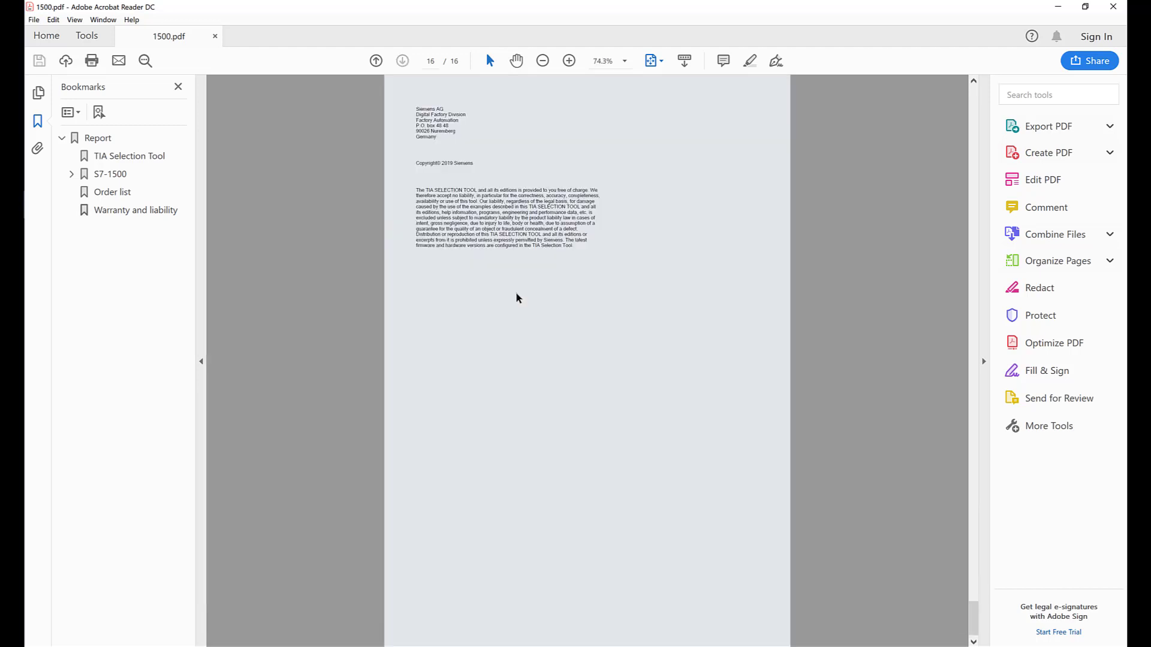
scroll(519, 298, "up", 2)
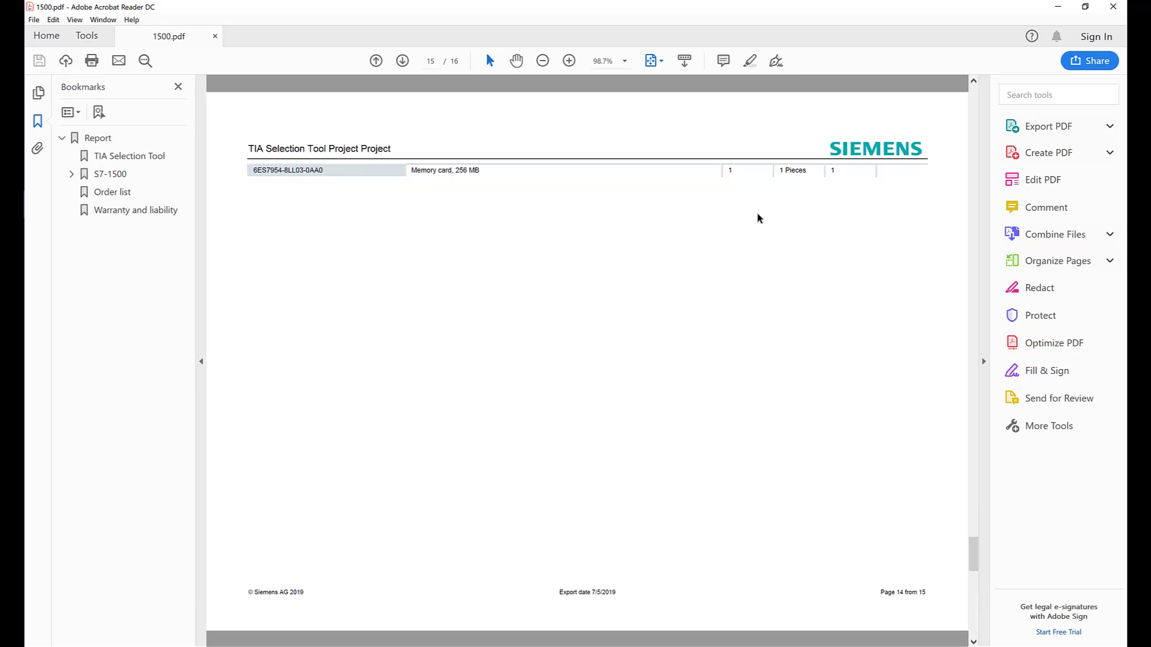